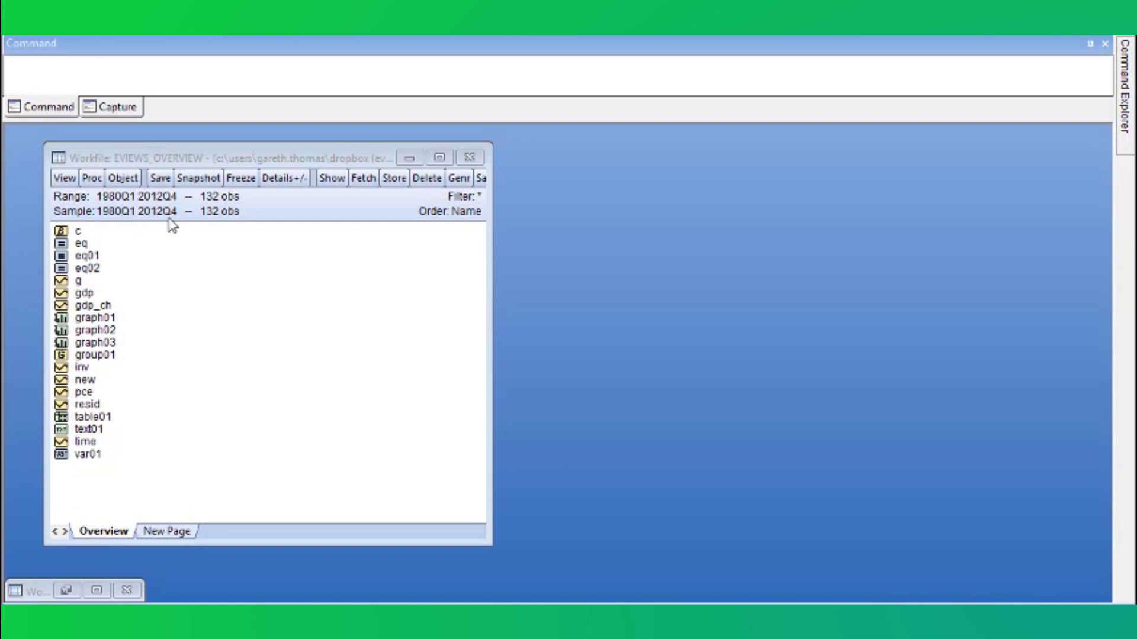
Step: Open the gdp_ch series spreadsheet and browse its quarterly values from 1980Q1 onward
double_click(109, 307)
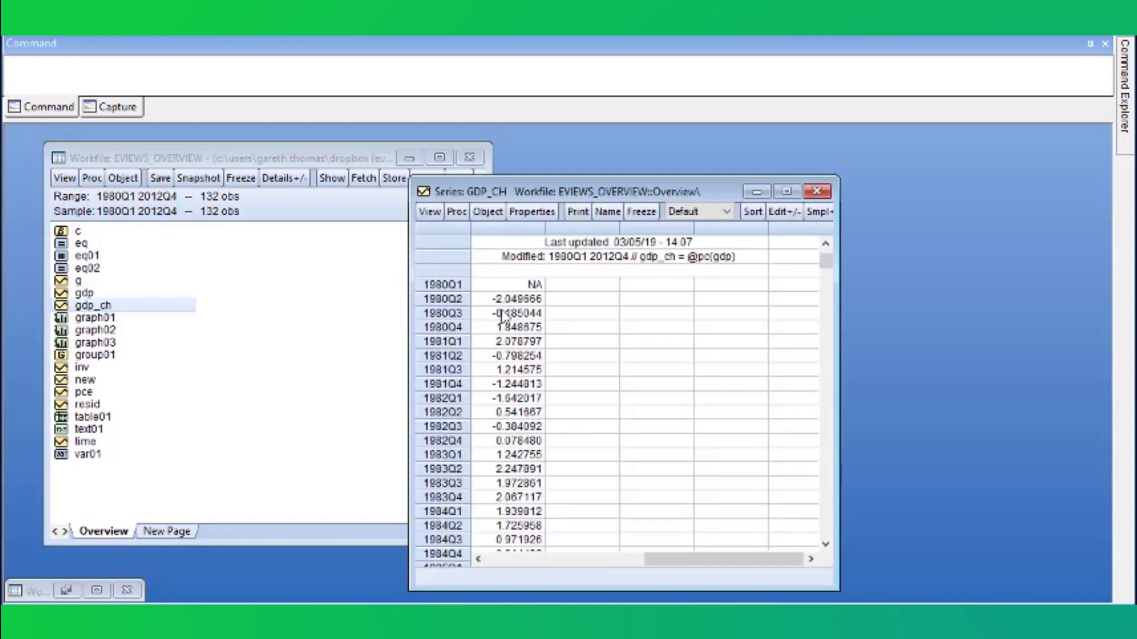
scroll(503, 319, "down", 7)
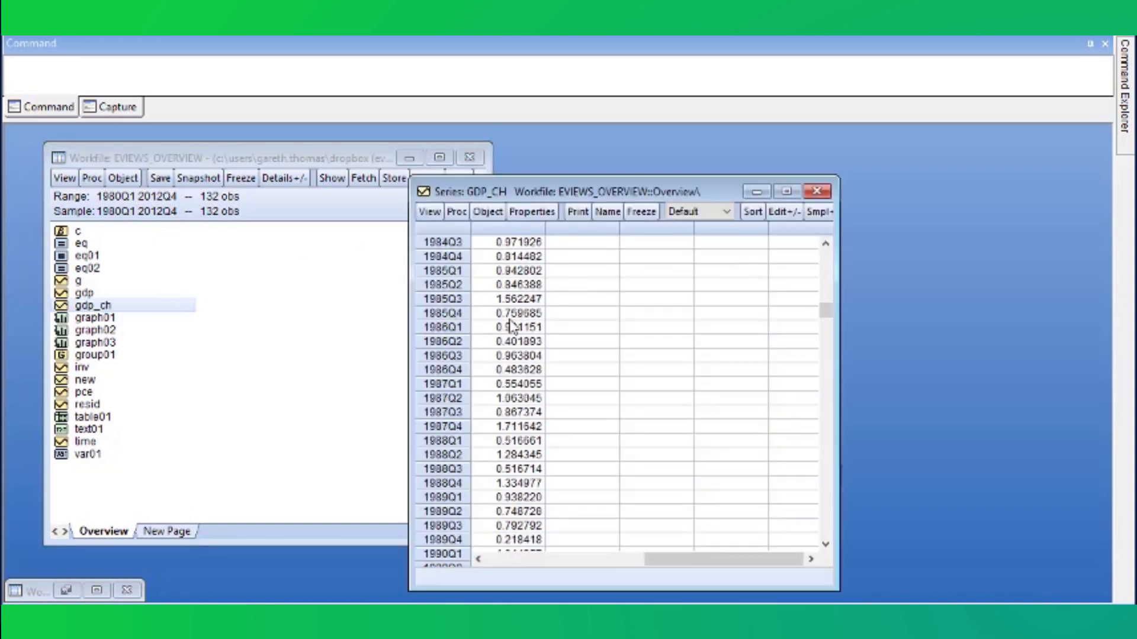
scroll(512, 326, "up", 7)
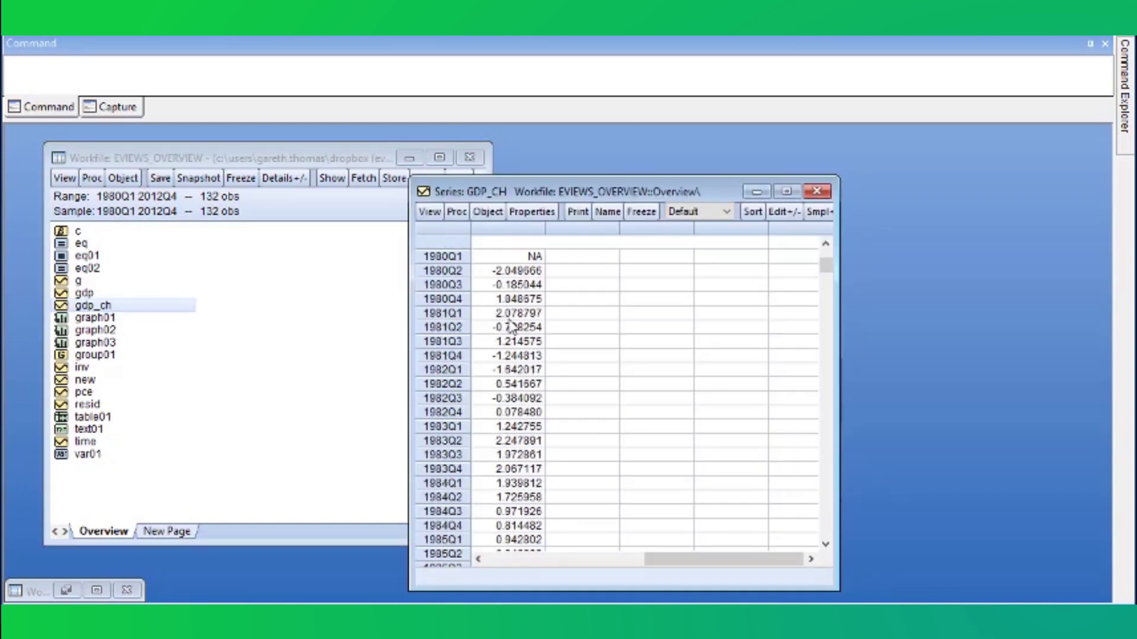
scroll(512, 326, "up", 1)
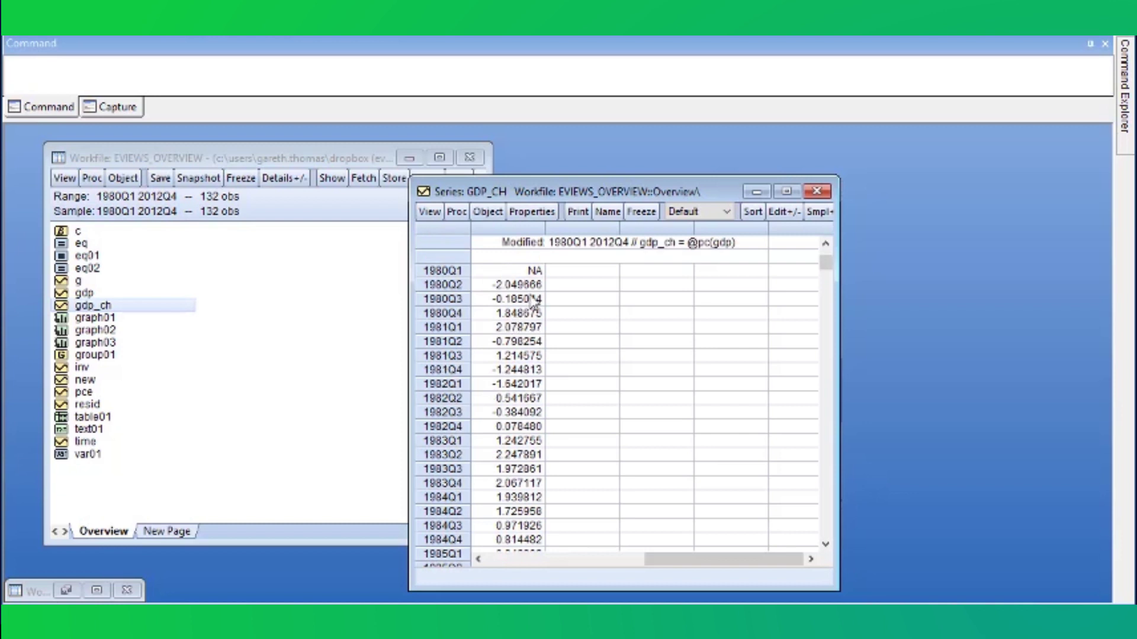
Step: Set gdp_ch's text color type to Positive-negative so negative values display in red
left_click(546, 217)
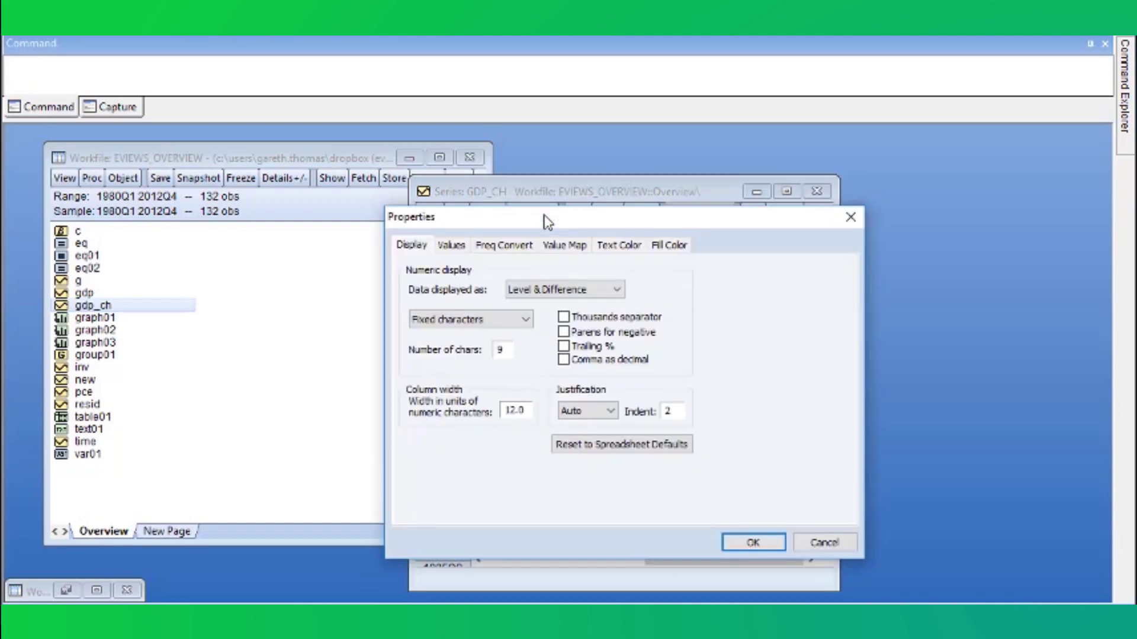
left_click(616, 248)
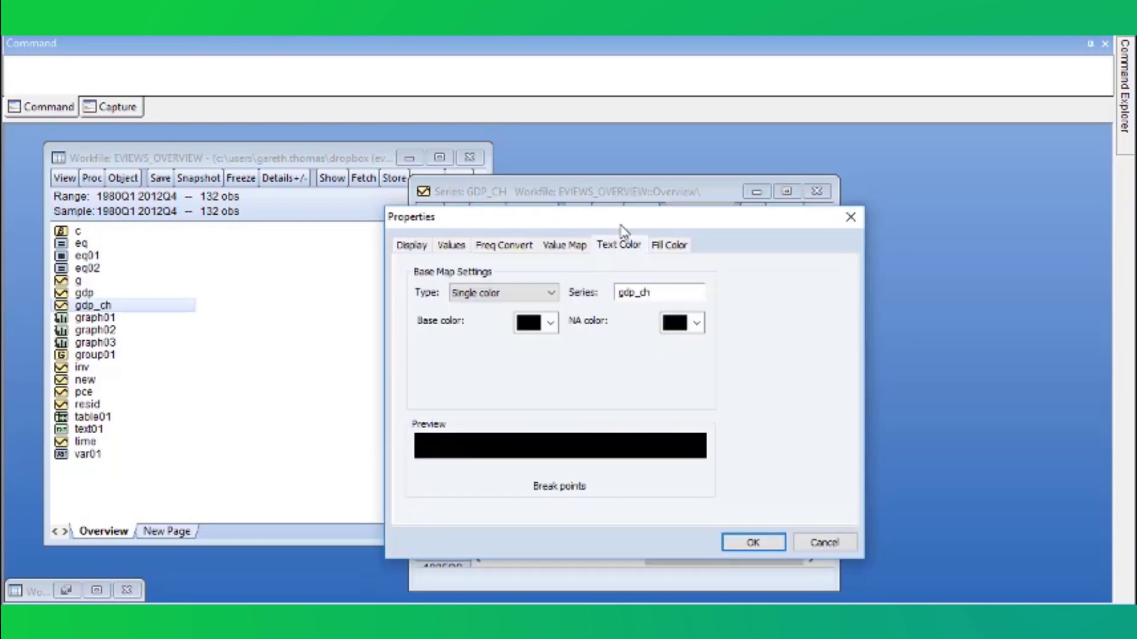
left_click_drag(633, 226, 800, 171)
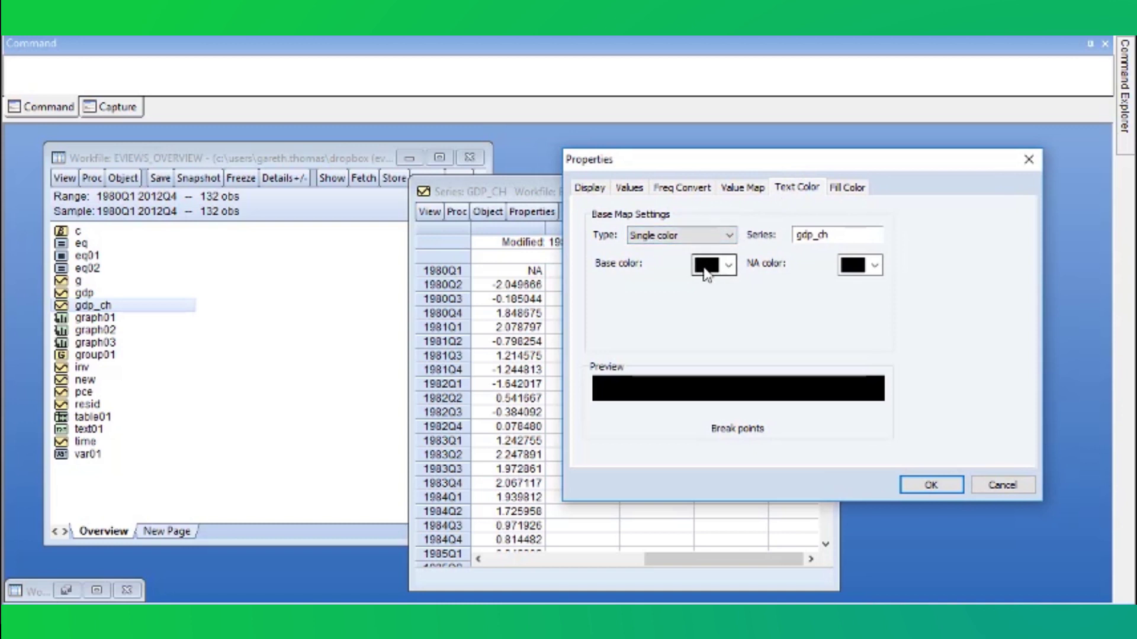
left_click(730, 236)
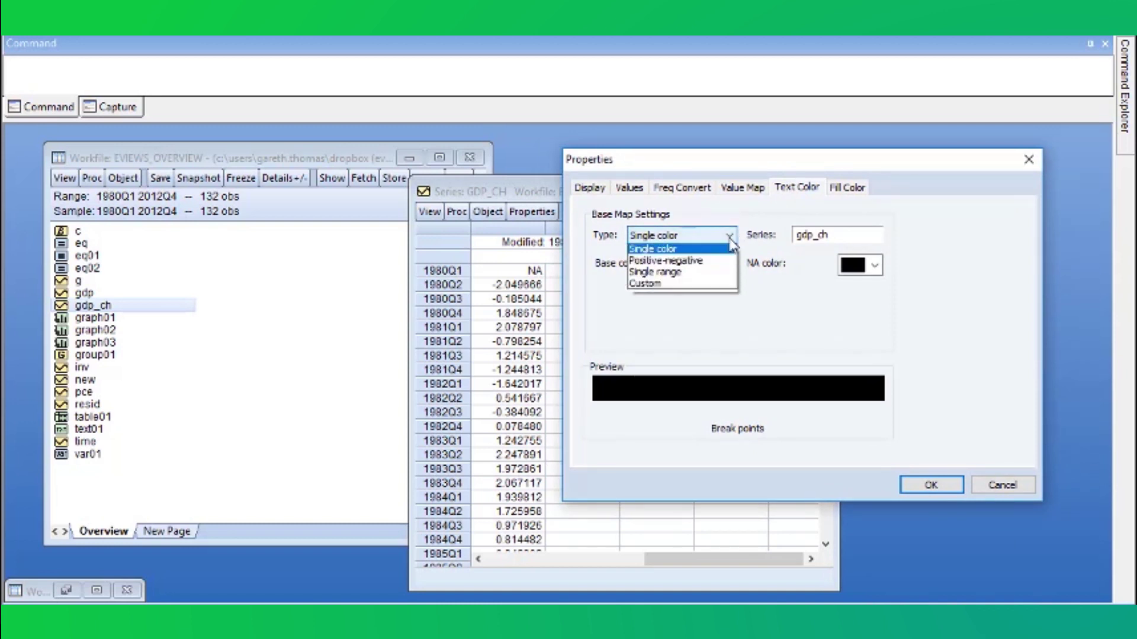
left_click(715, 270)
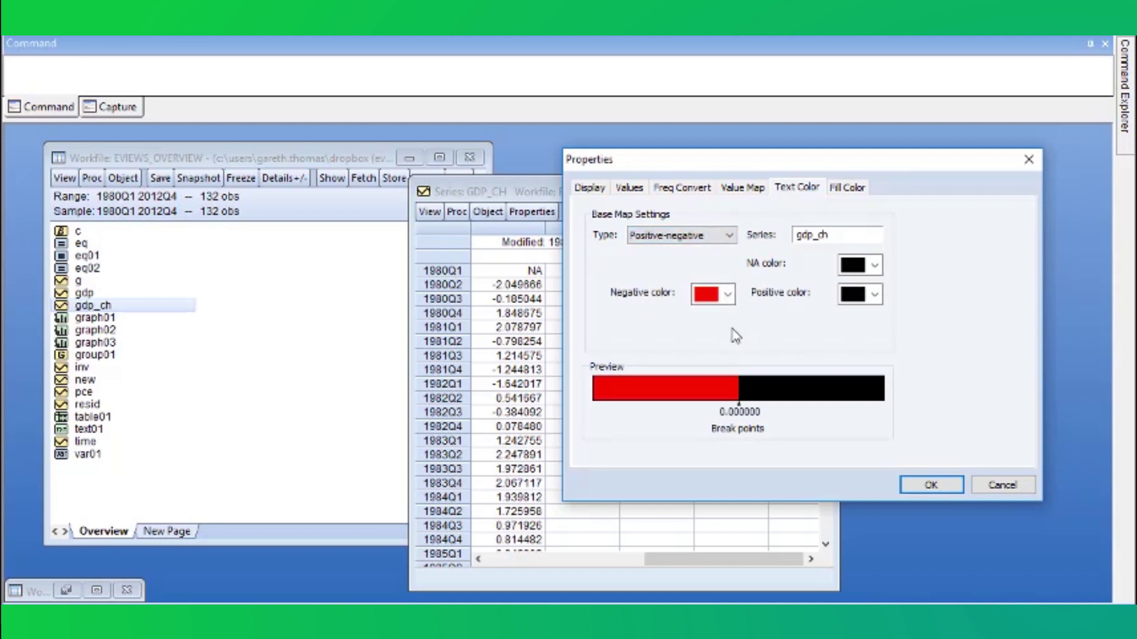
left_click(925, 485)
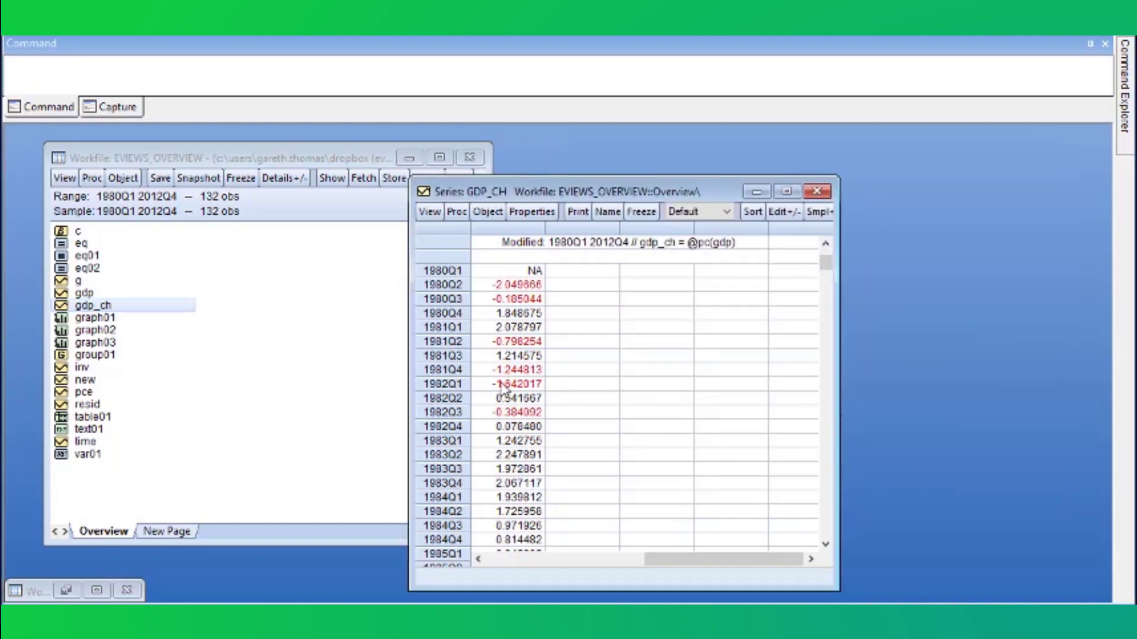
scroll(515, 388, "down", 20)
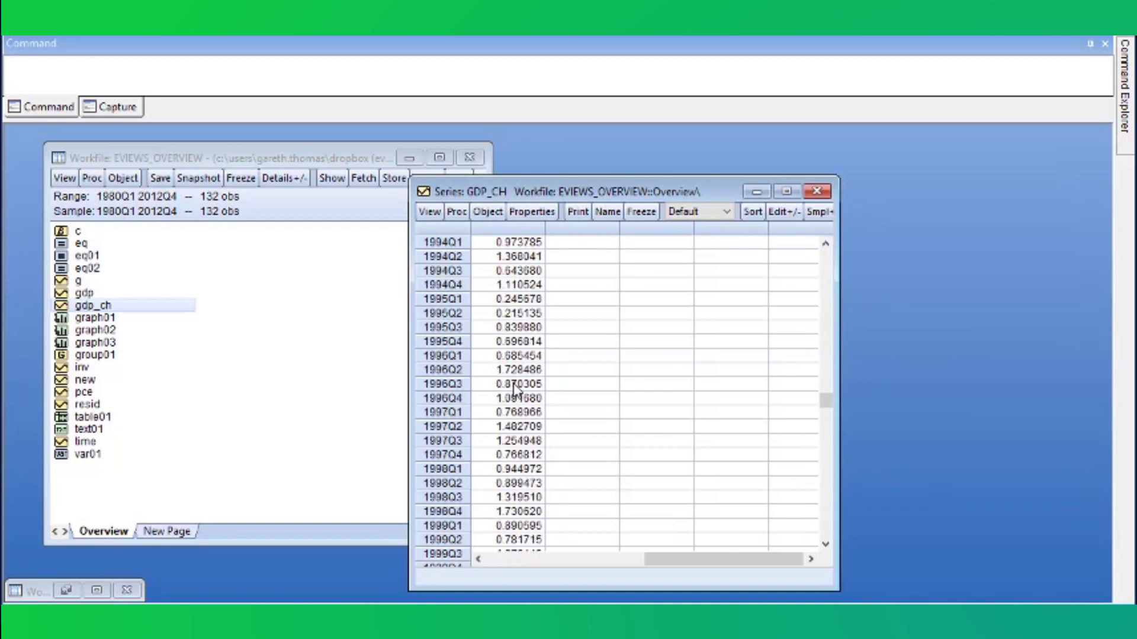
scroll(515, 388, "up", 20)
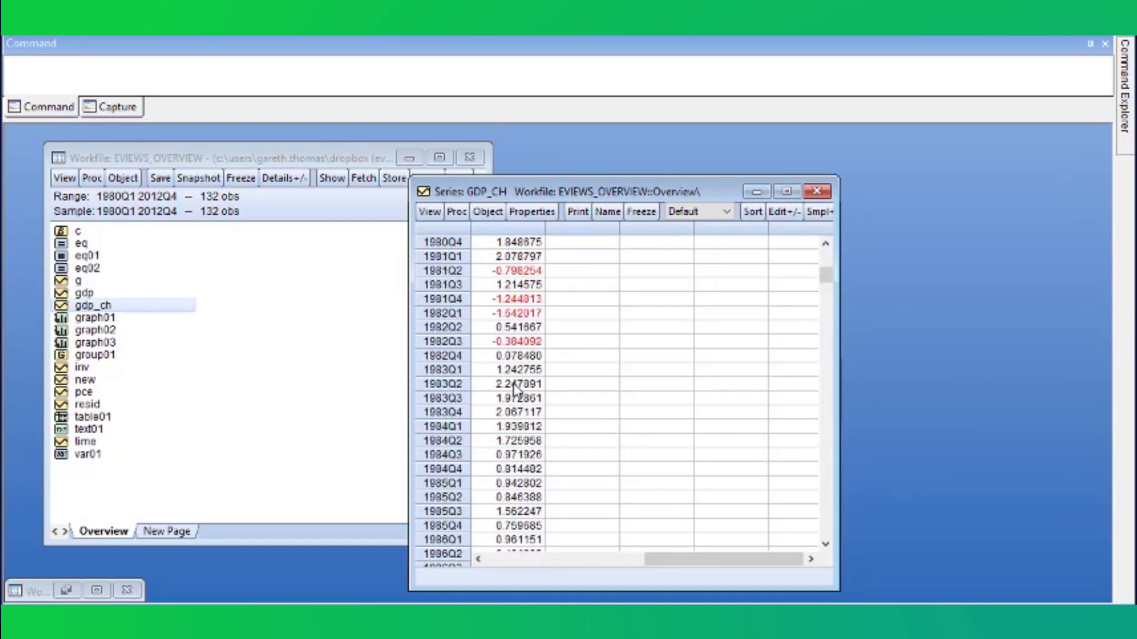
left_click(535, 217)
Step: Switch gdp_ch's text color type to Single range and clear the old lower bound
left_click(609, 245)
left_click_drag(623, 225, 790, 197)
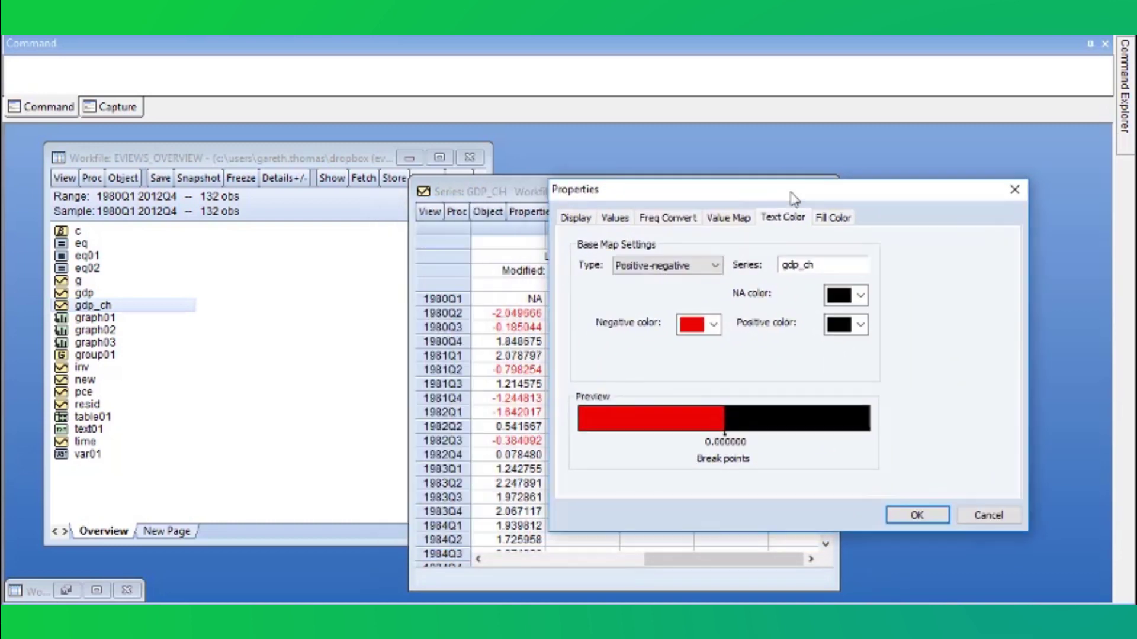
left_click(720, 263)
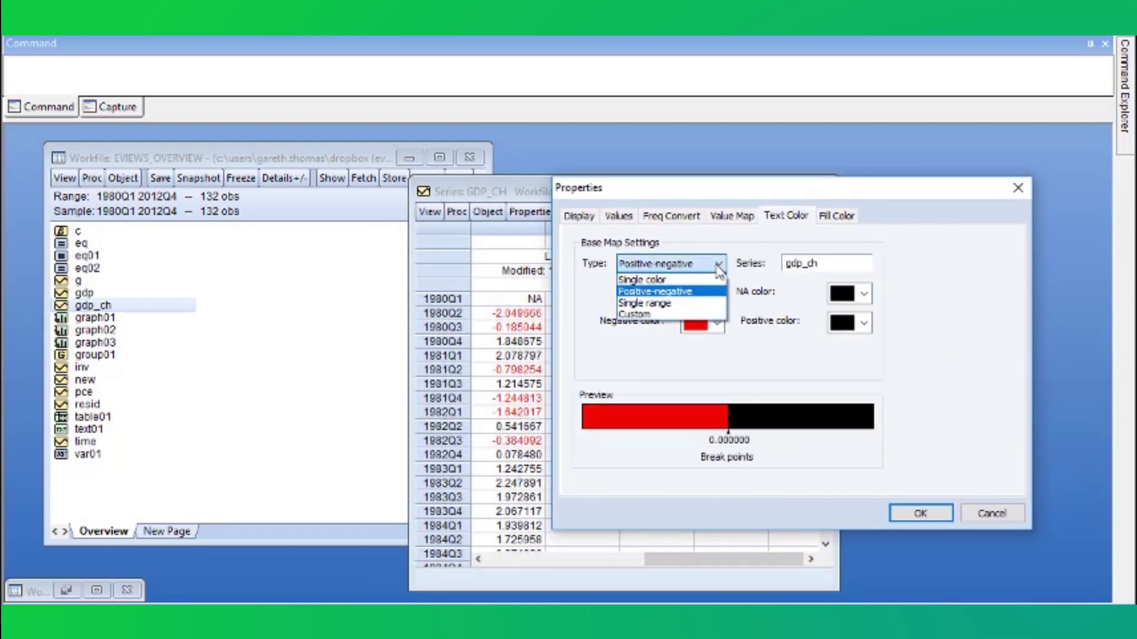
left_click(687, 304)
left_click_drag(656, 347, 766, 352)
key("Delete")
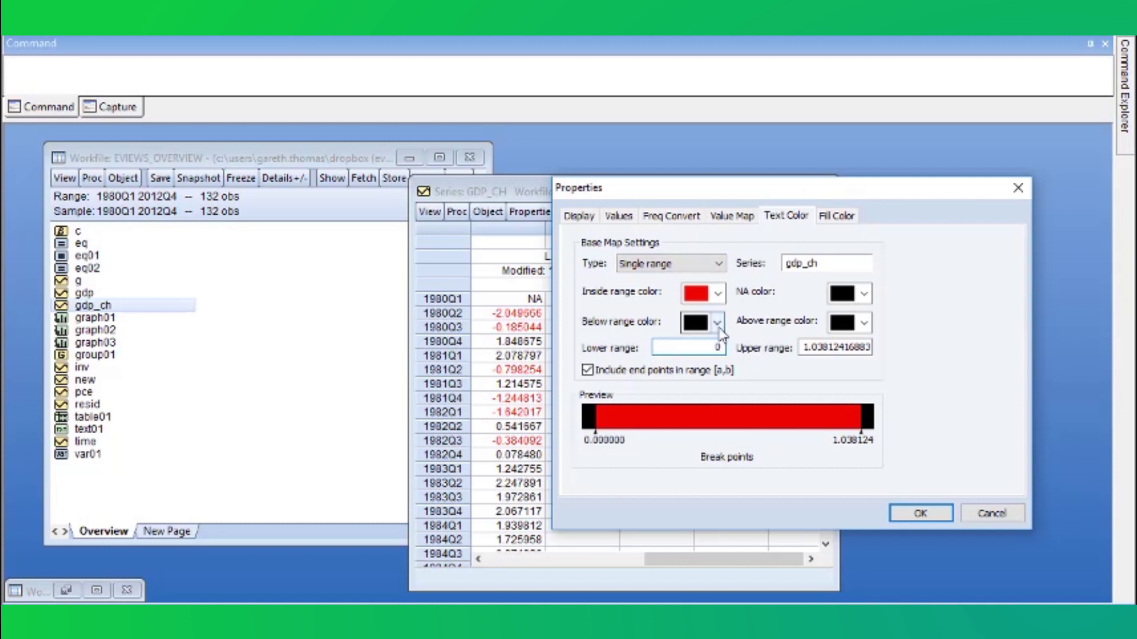
Step: Color values below 0 red, above 2 green, and between 0 and 2 black
left_click(717, 293)
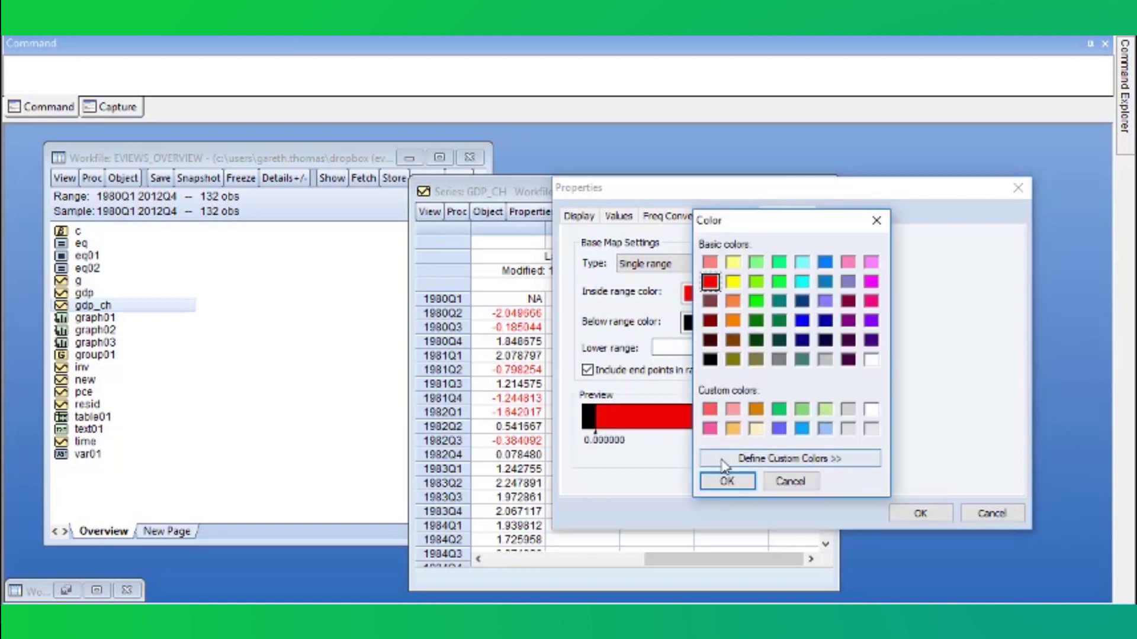
left_click(724, 481)
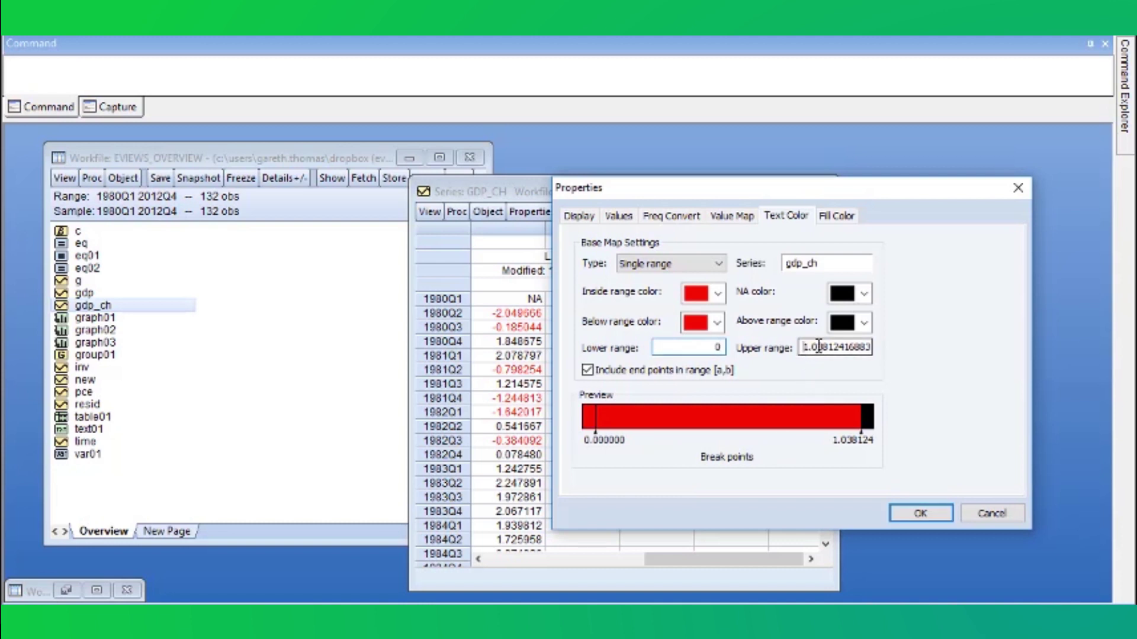
left_click(865, 322)
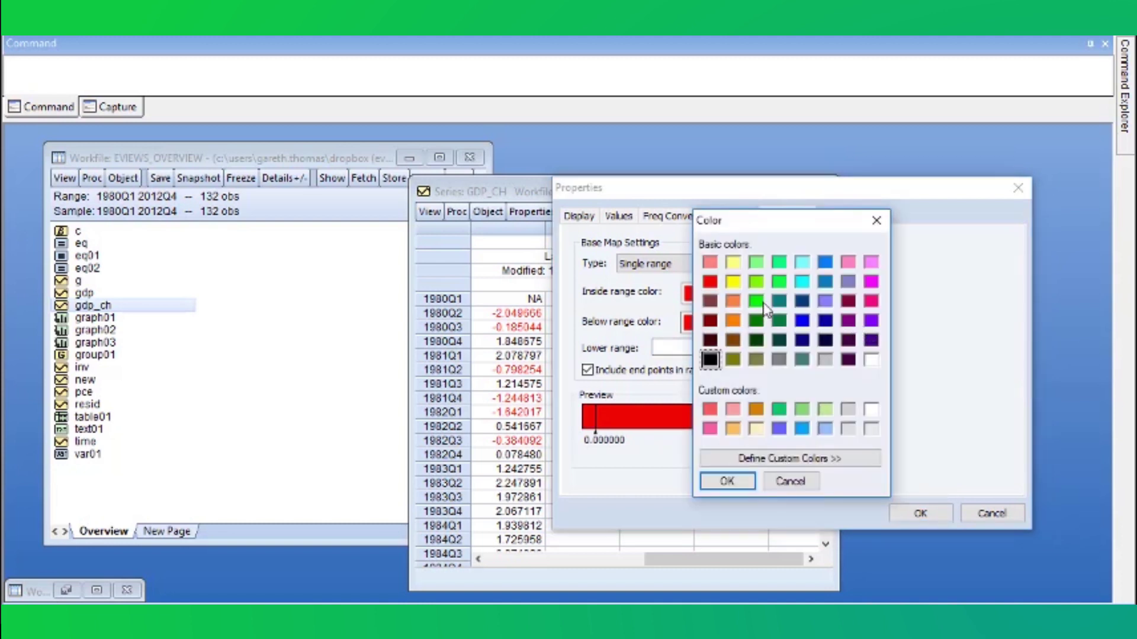
left_click(756, 301)
left_click(729, 481)
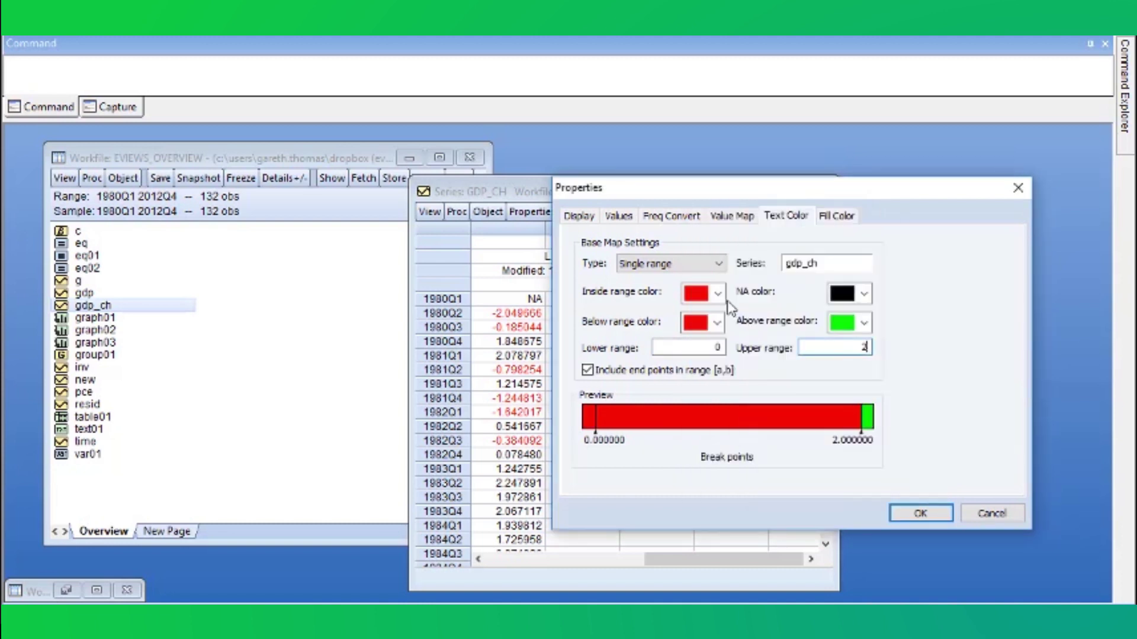
left_click(691, 300)
left_click(710, 358)
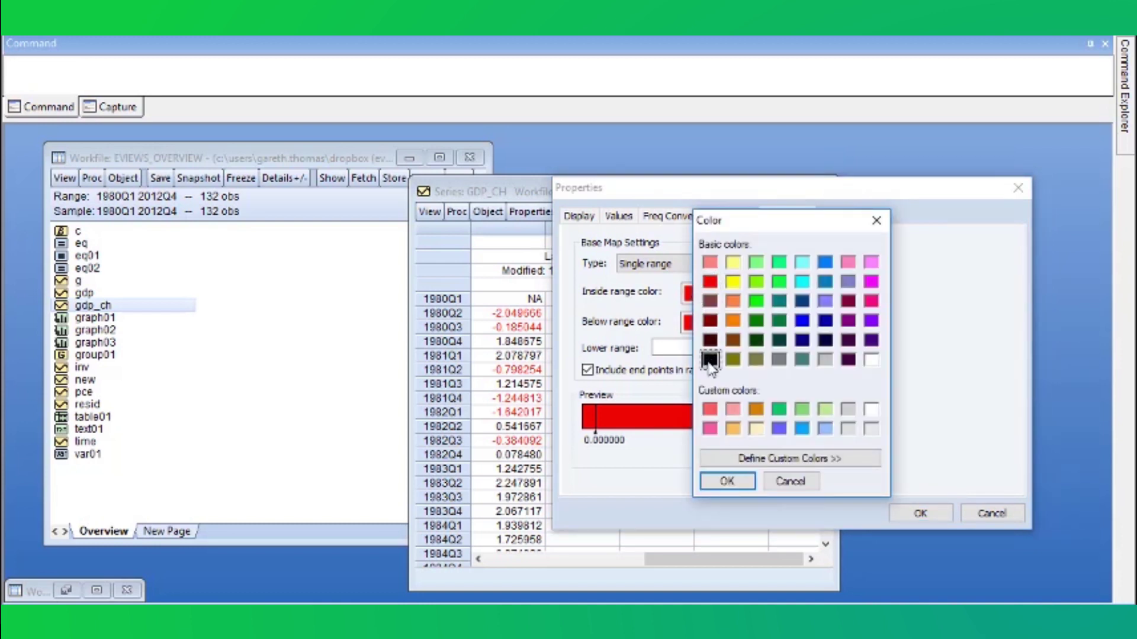
left_click(727, 481)
left_click(915, 513)
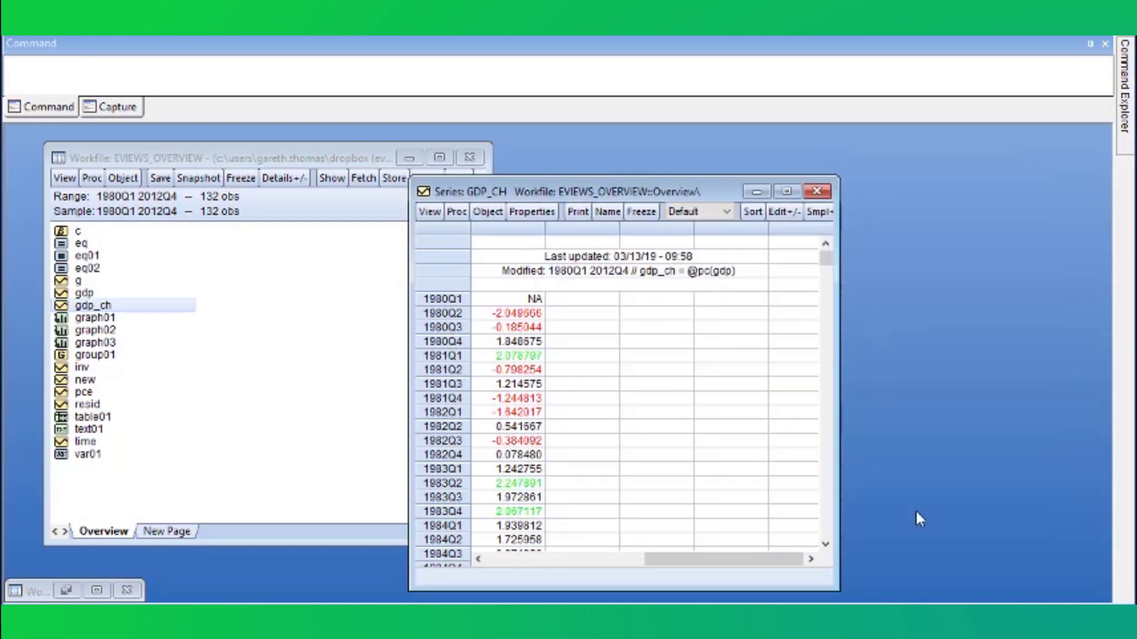
Step: Review the recolored gdp_ch values, then select the inv series in the workfile
scroll(548, 360, "down", 8)
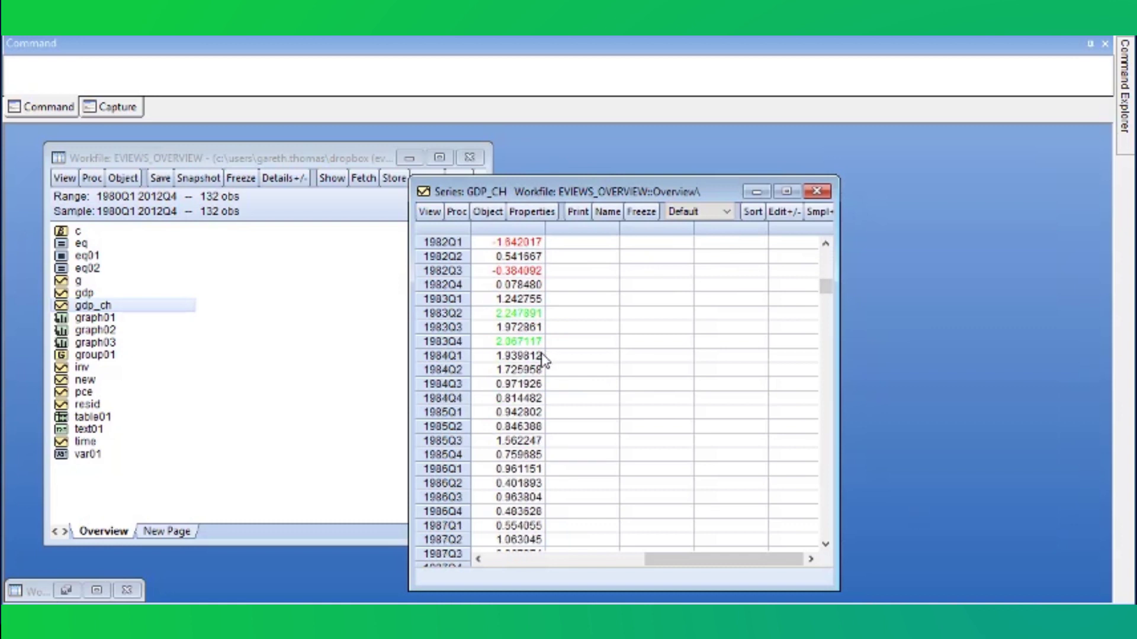
scroll(542, 362, "down", 6)
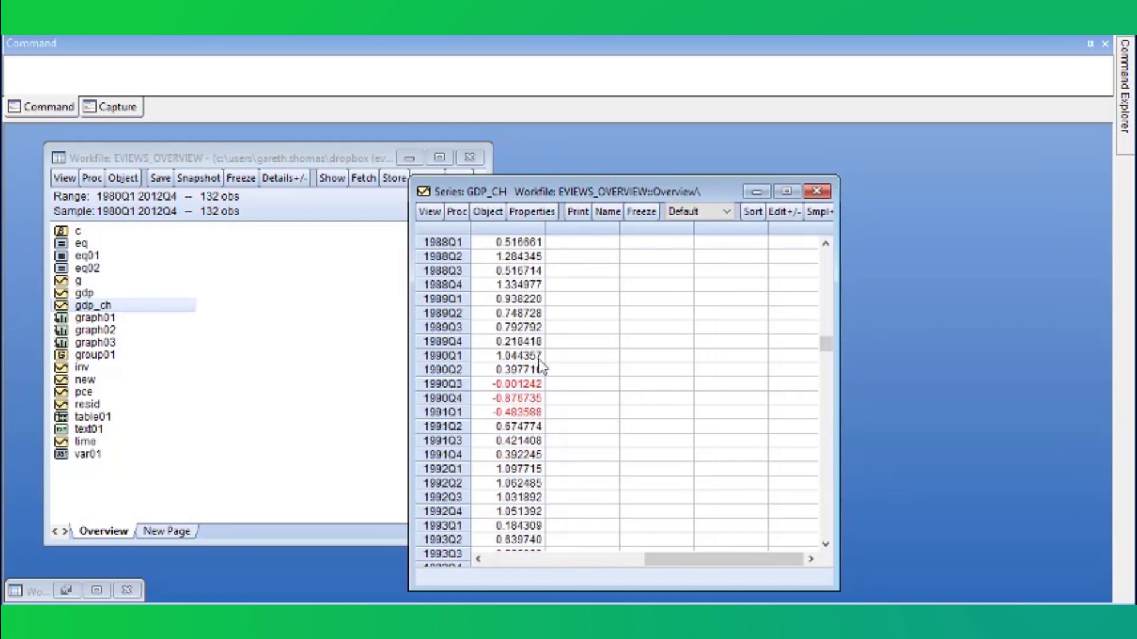
scroll(540, 367, "up", 14)
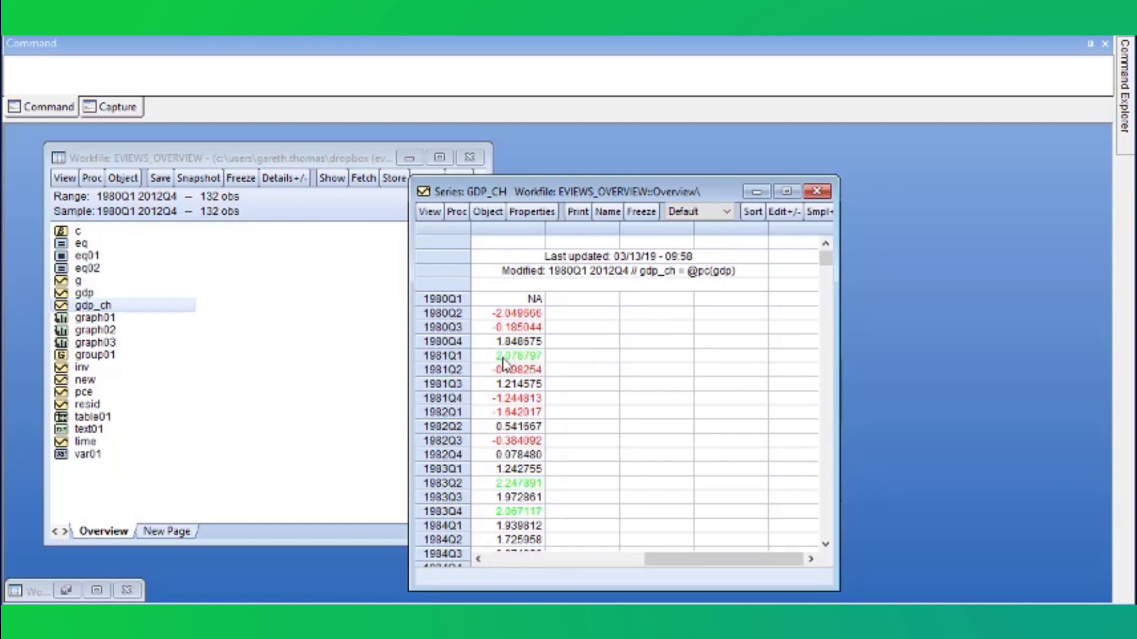
left_click(83, 368)
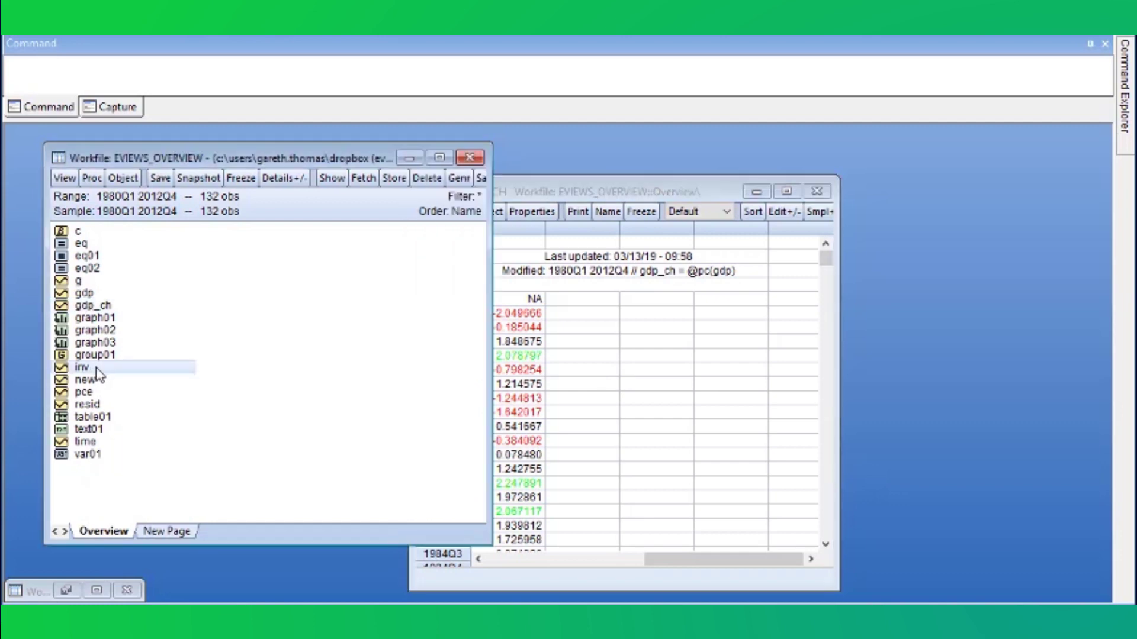
Step: Open the inv spreadsheet and apply Positive-negative text coloring driven by the gdp_ch series
double_click(97, 369)
left_click_drag(515, 192, 416, 168)
left_click(461, 190)
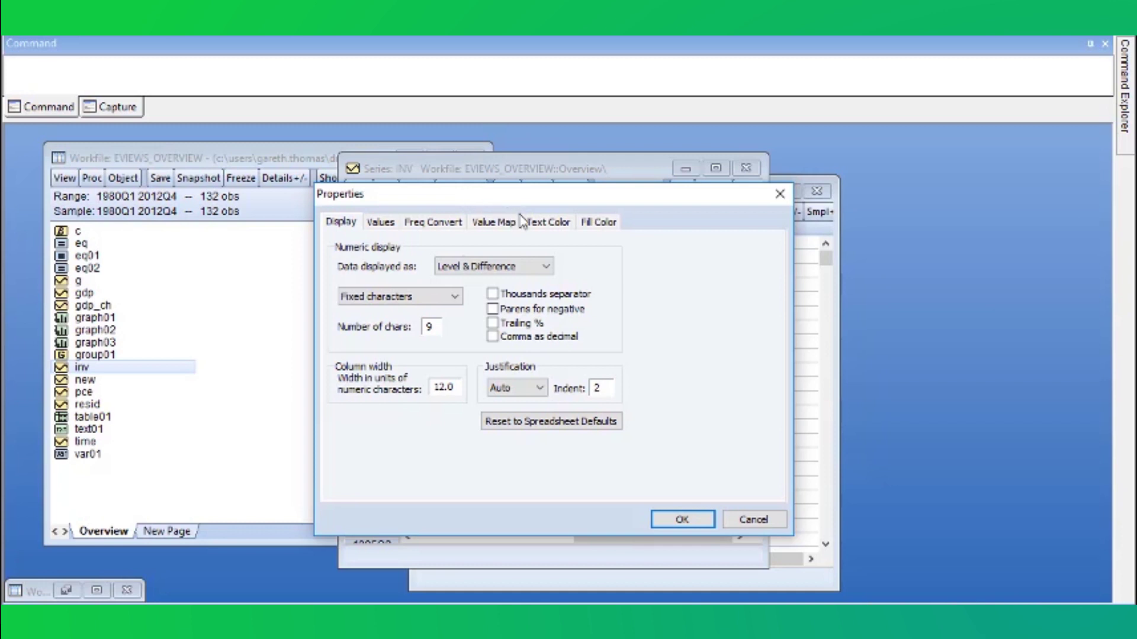
left_click(544, 222)
left_click(470, 270)
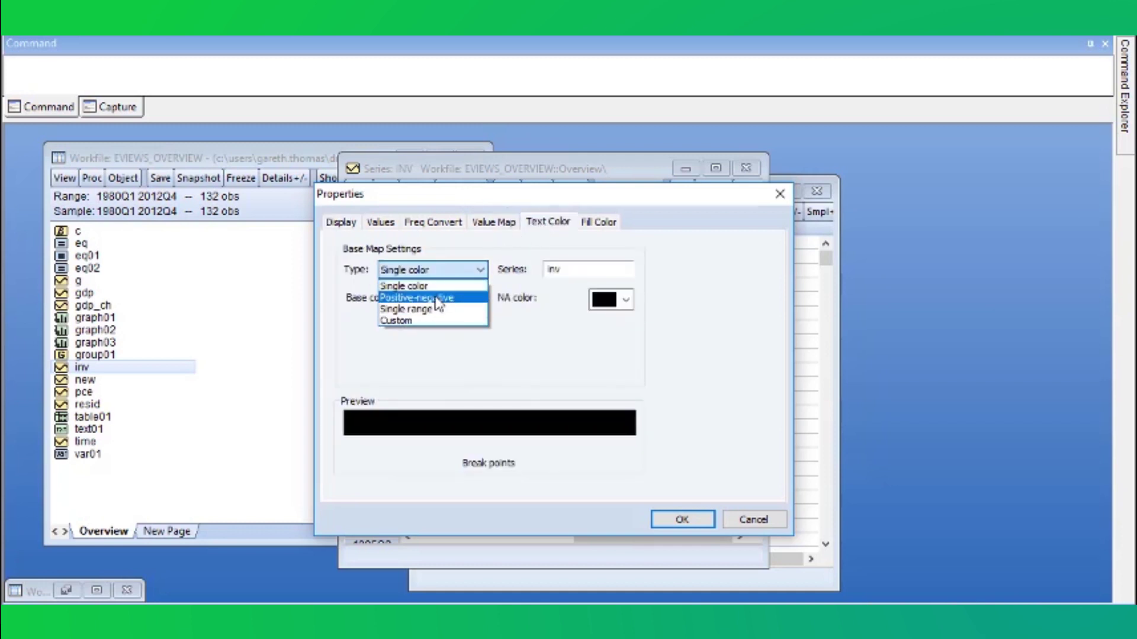
left_click(437, 302)
left_click_drag(561, 269, 532, 269)
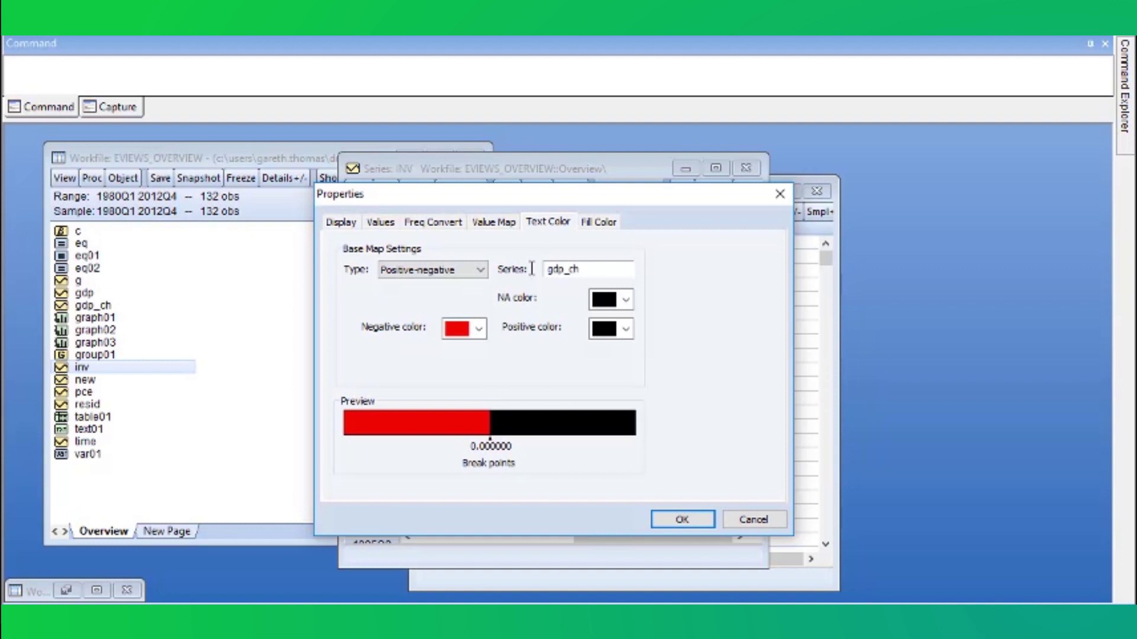
key("Return")
Step: Point out red INV values, including 1980Q3, 1981Q2, 1981Q4 and 1982Q1
left_click(468, 262)
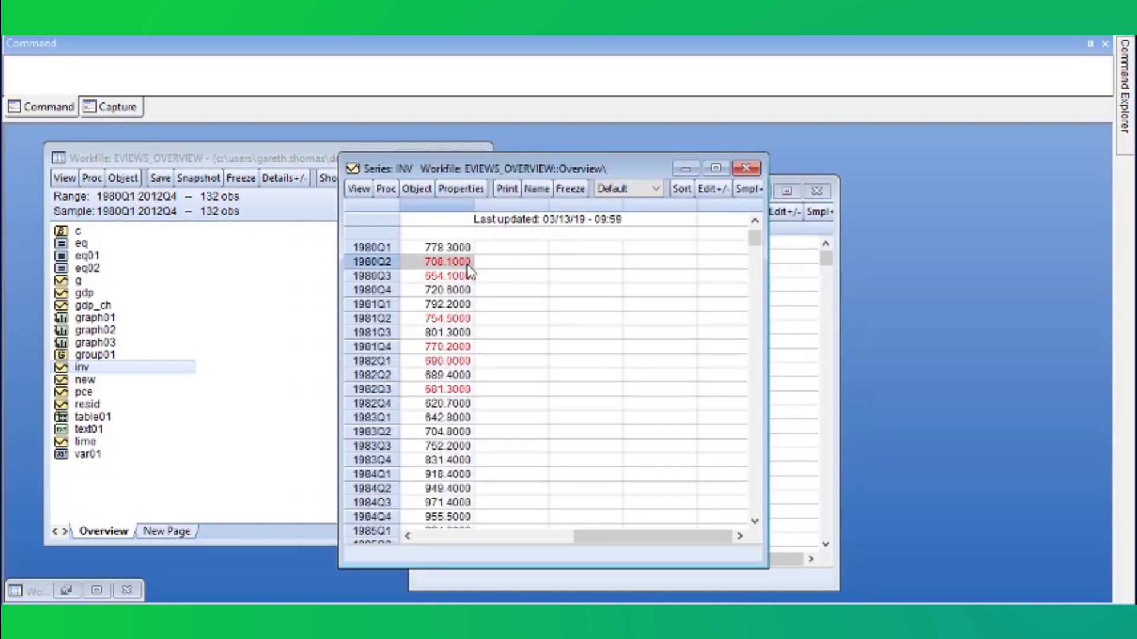
left_click(464, 276)
left_click(461, 319)
left_click(461, 347)
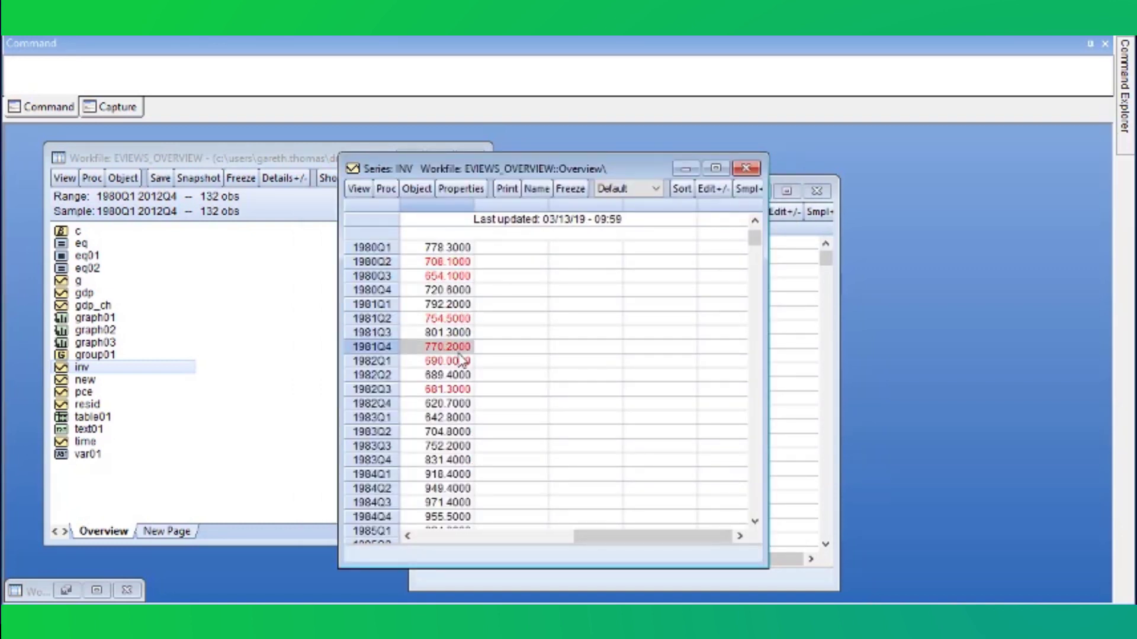
left_click(461, 361)
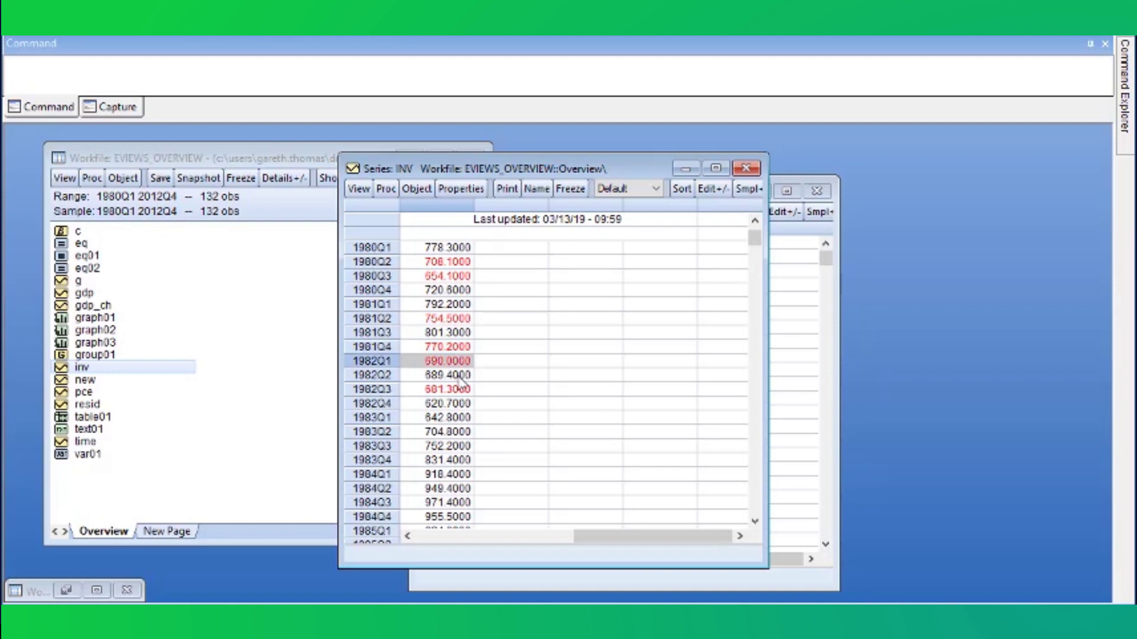
left_click(479, 195)
left_click_drag(500, 199, 716, 187)
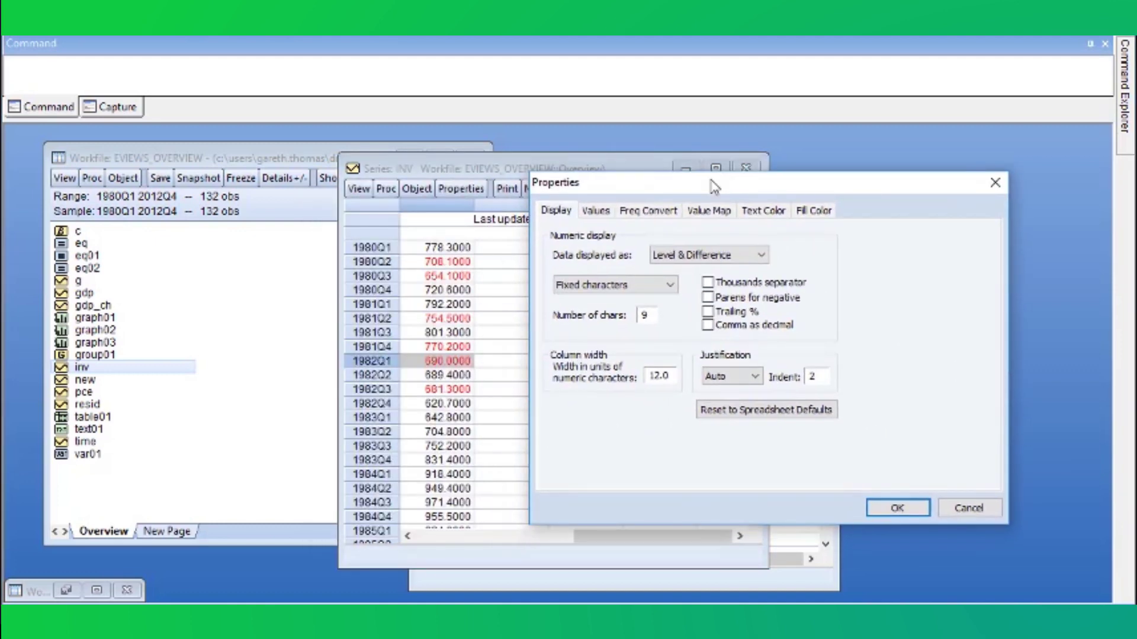
left_click(764, 211)
left_click(694, 258)
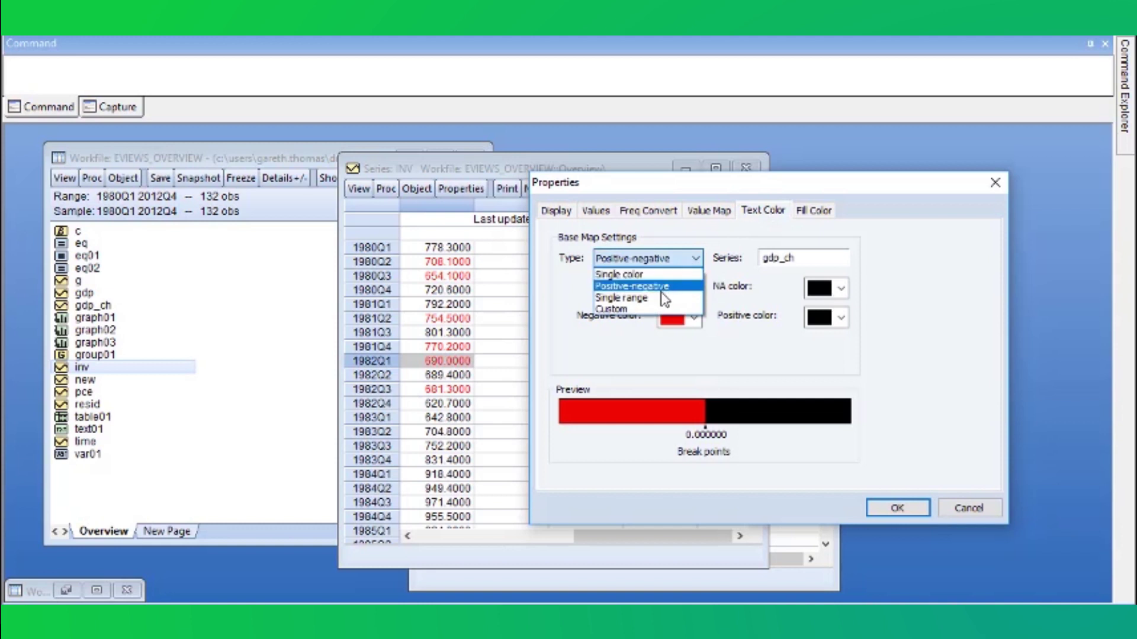
left_click(671, 296)
left_click(796, 257)
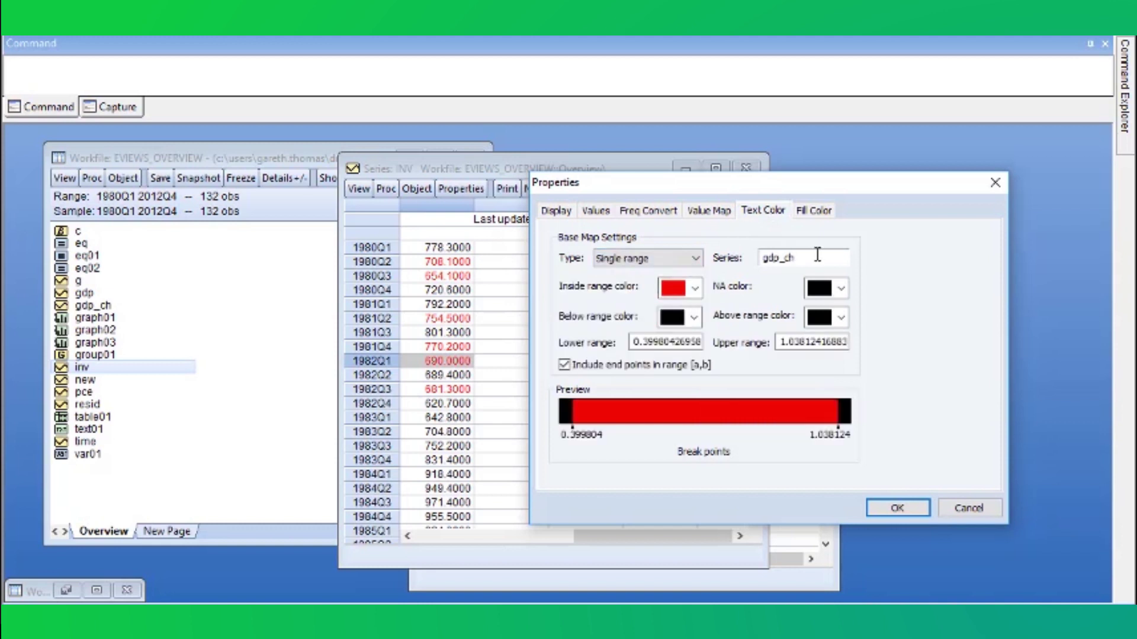
type("@abs(")
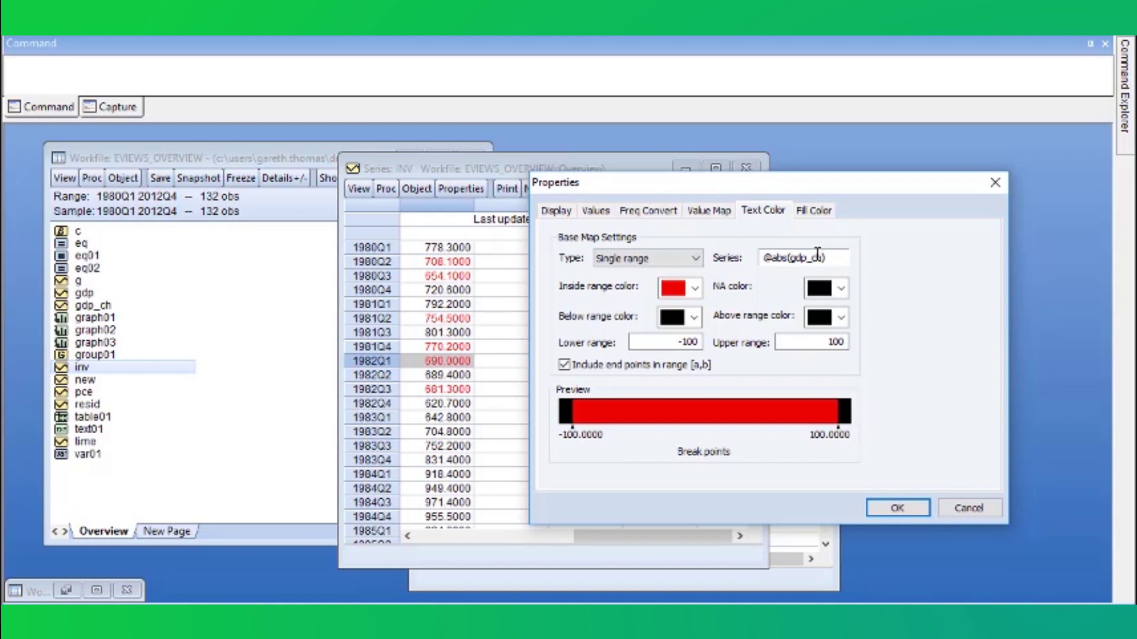
left_click(907, 506)
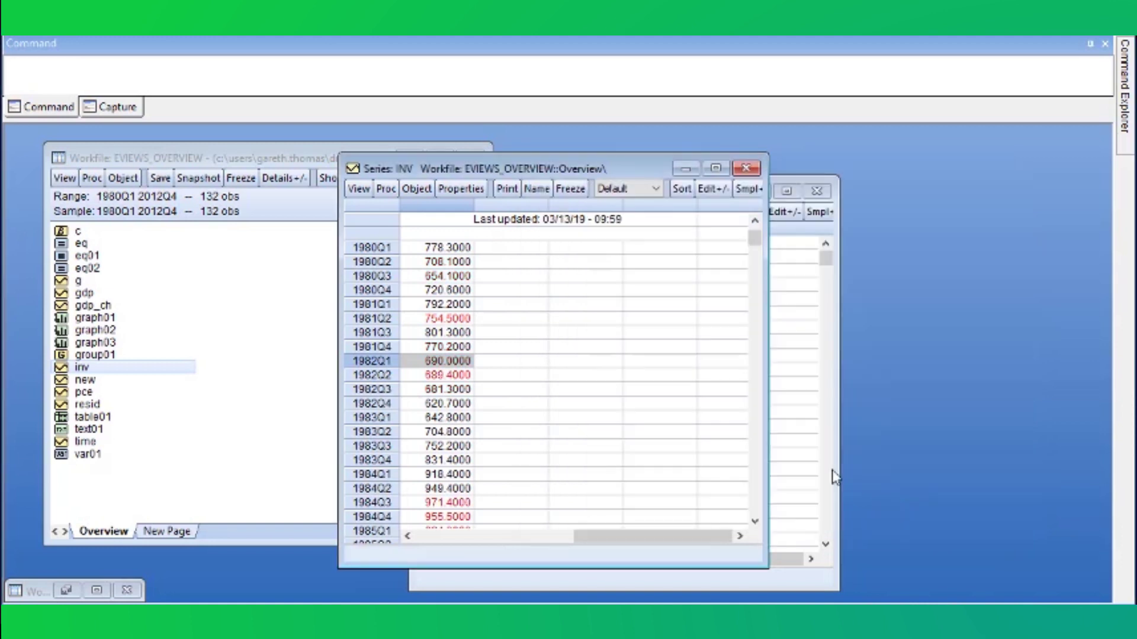
Step: Review the recolored INV values and bring back the VALUES workfile window
scroll(551, 355, "down", 5)
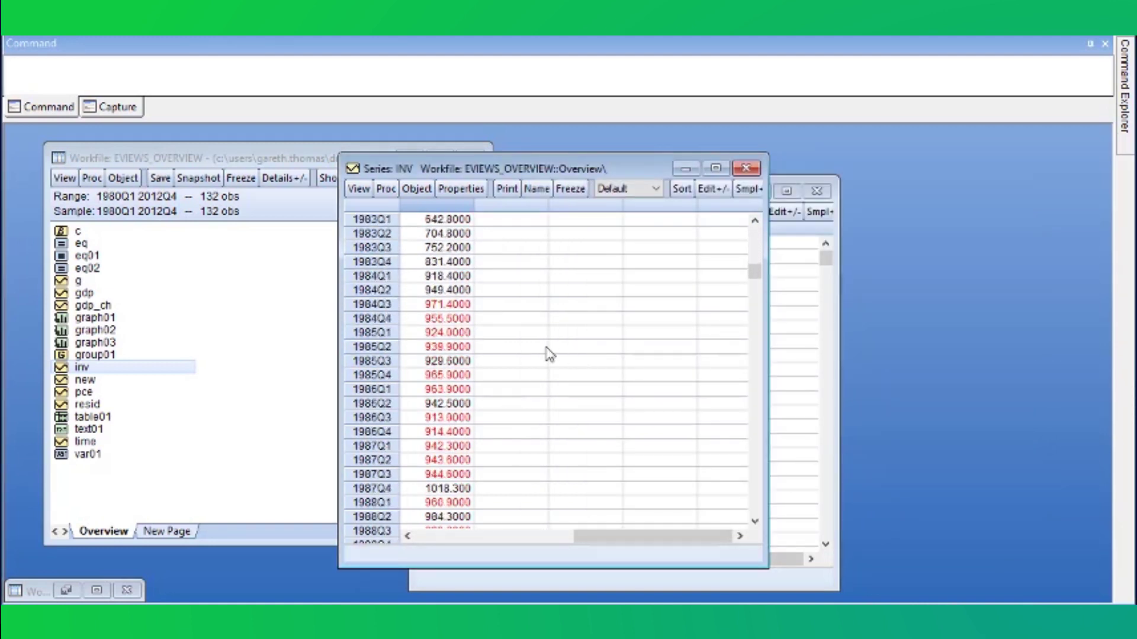
scroll(549, 354, "up", 4)
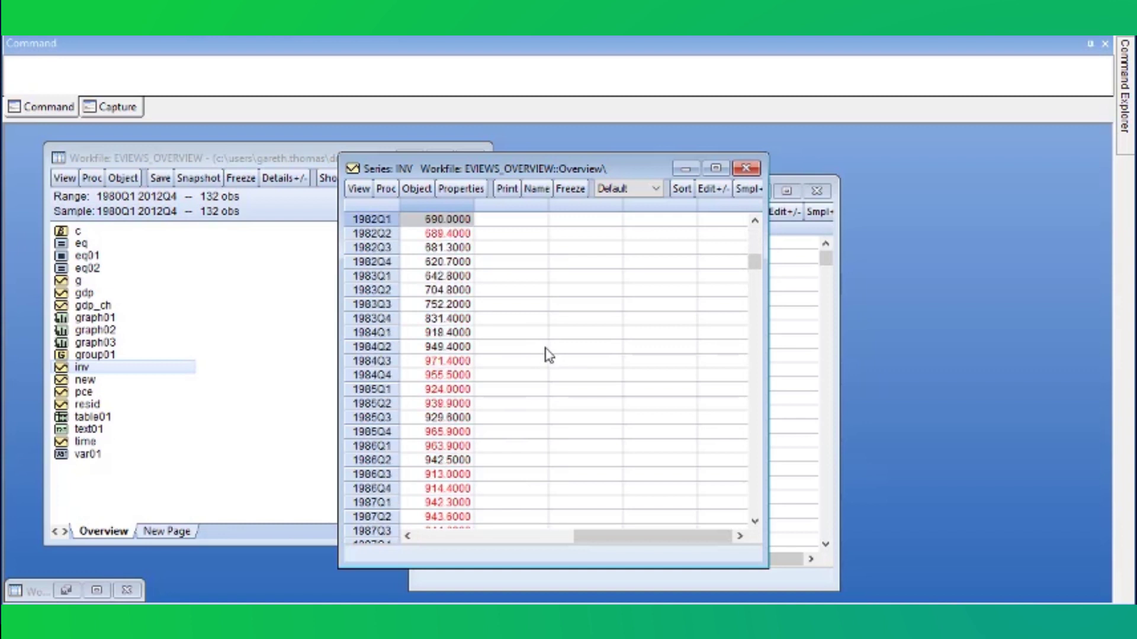
scroll(549, 355, "up", 2)
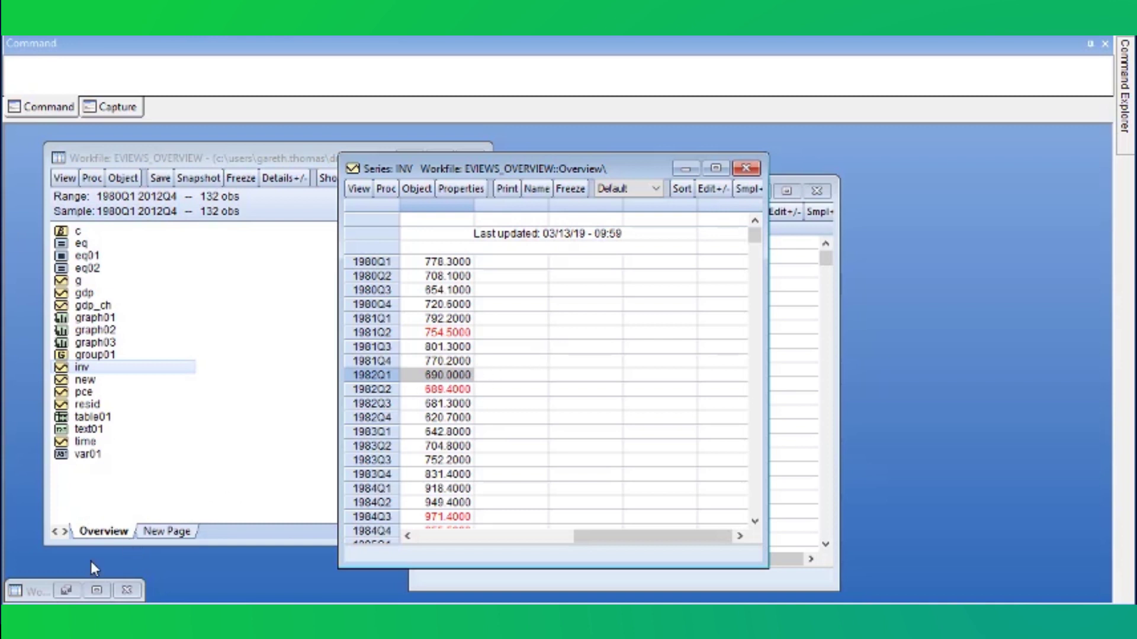
left_click(66, 590)
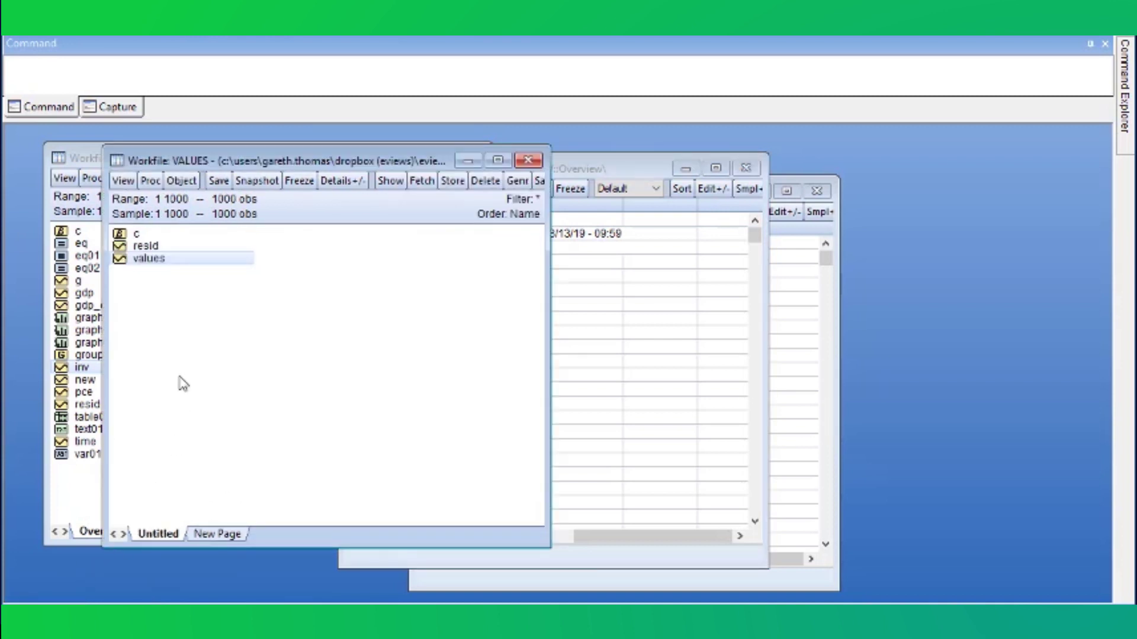
Step: Open the values series spreadsheet and browse its multi-colored integers
double_click(174, 261)
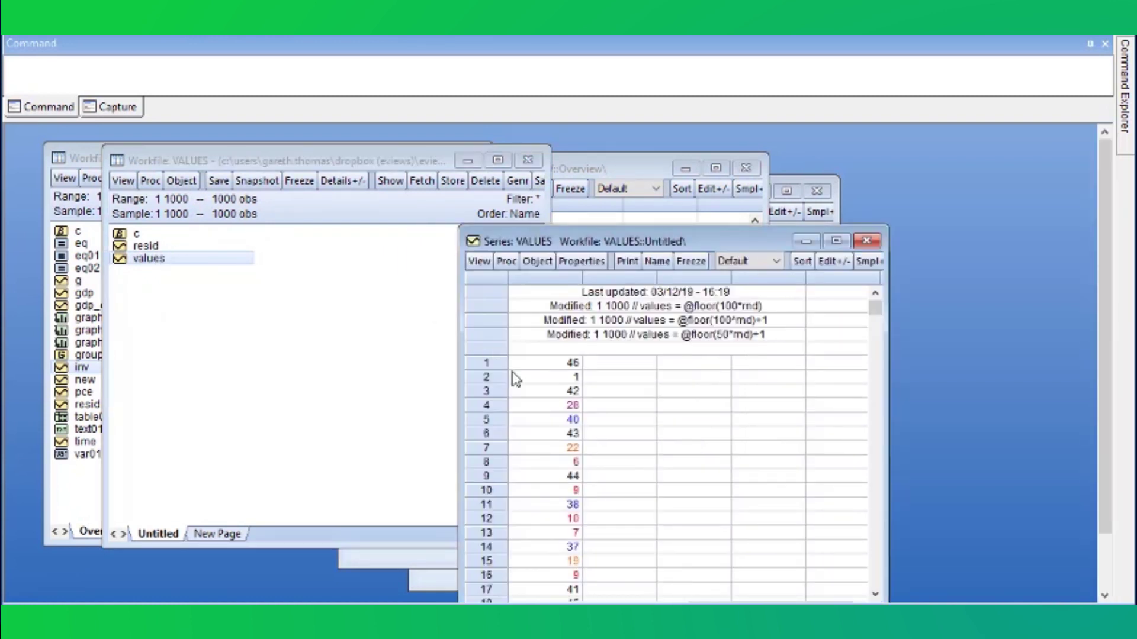
scroll(572, 393, "down", 2)
scroll(572, 397, "down", 5)
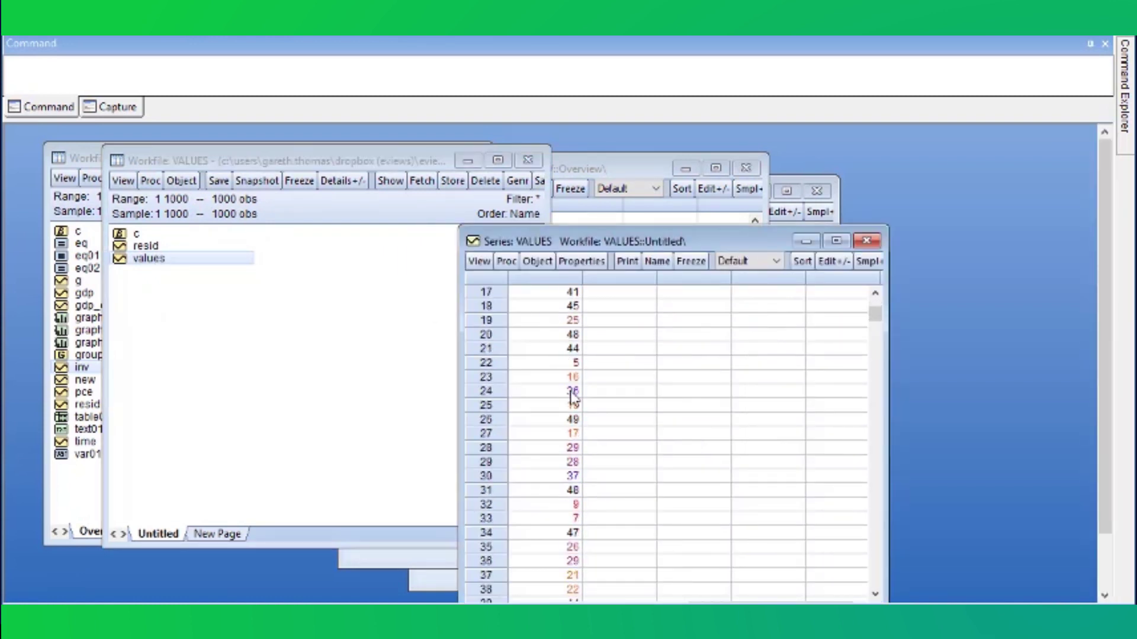
scroll(572, 397, "up", 7)
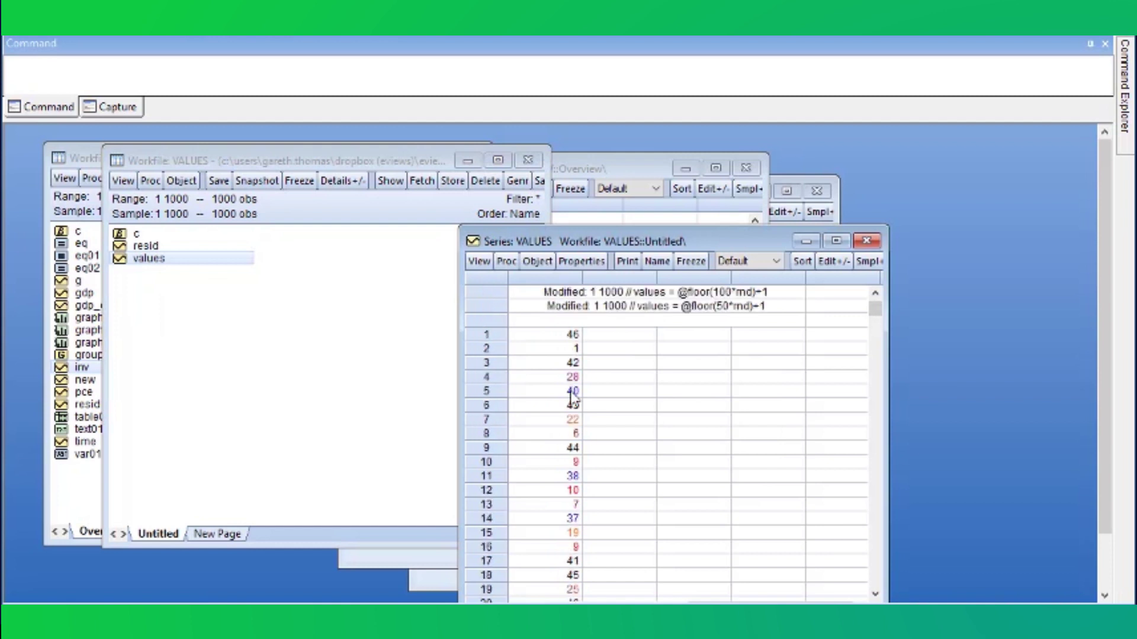
left_click(581, 262)
Step: Keep the Custom text color map and add a 40–50 range colored blue
left_click(611, 303)
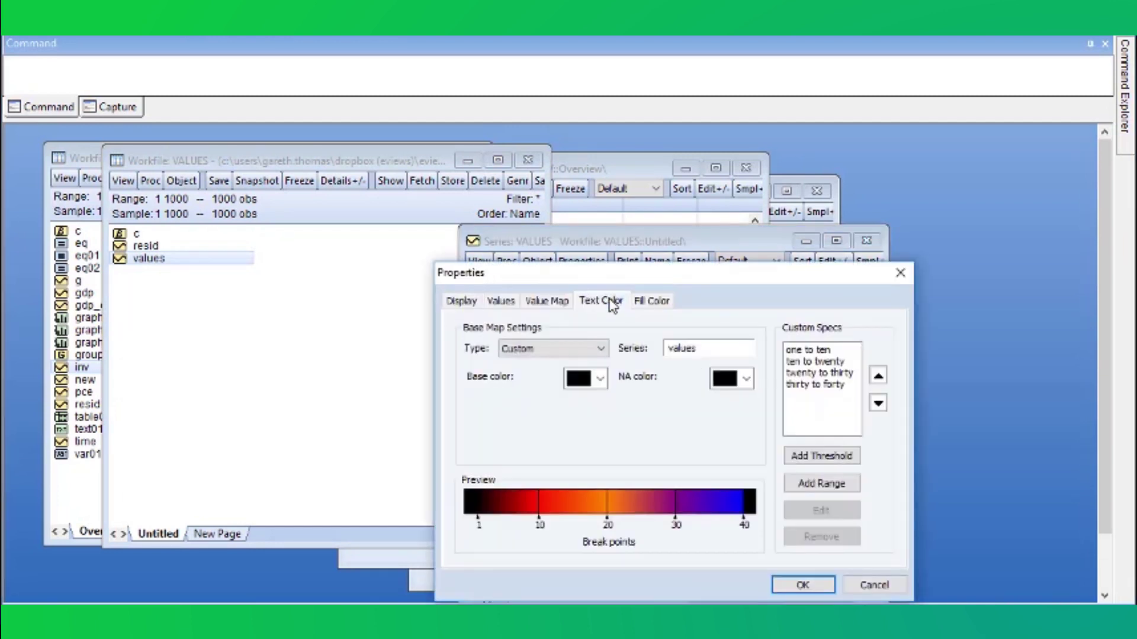
left_click(604, 347)
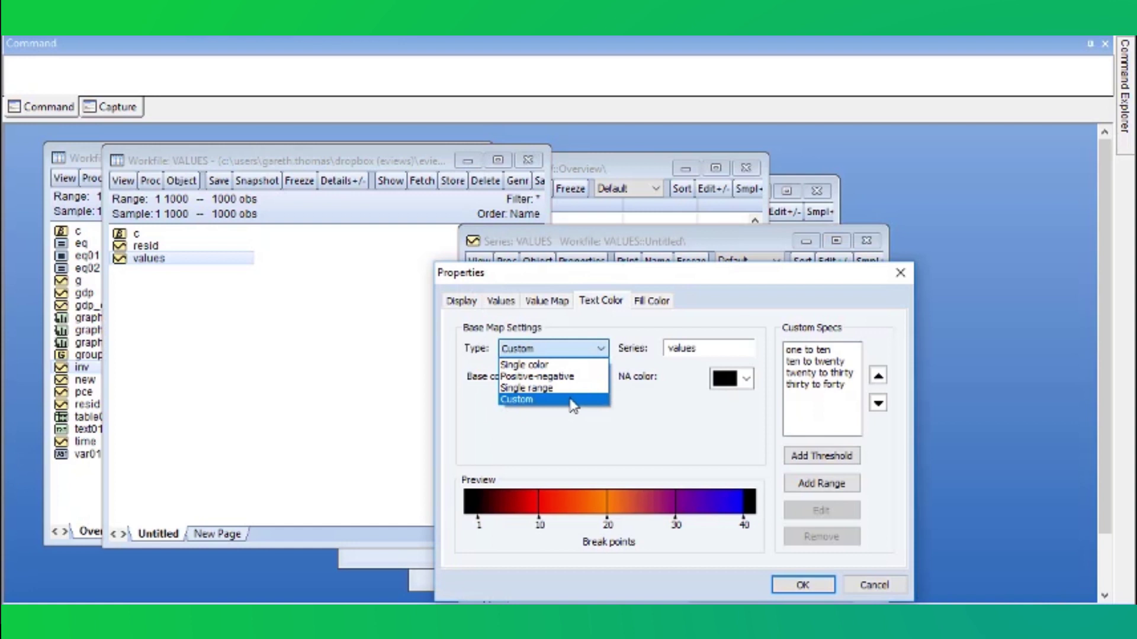
left_click(570, 401)
left_click(822, 484)
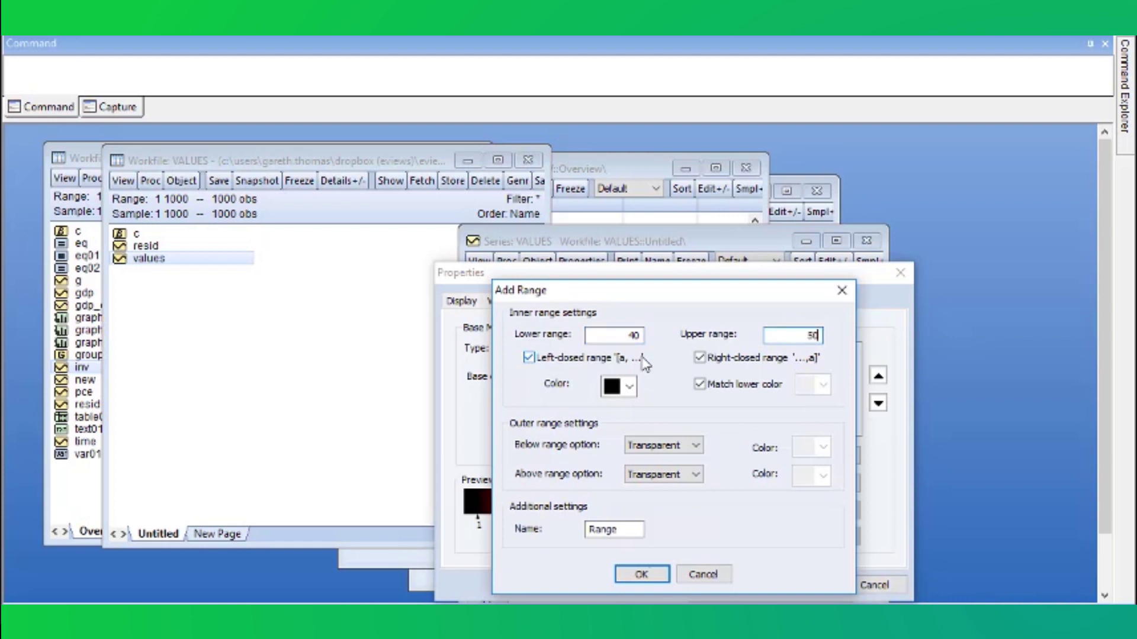
left_click(628, 387)
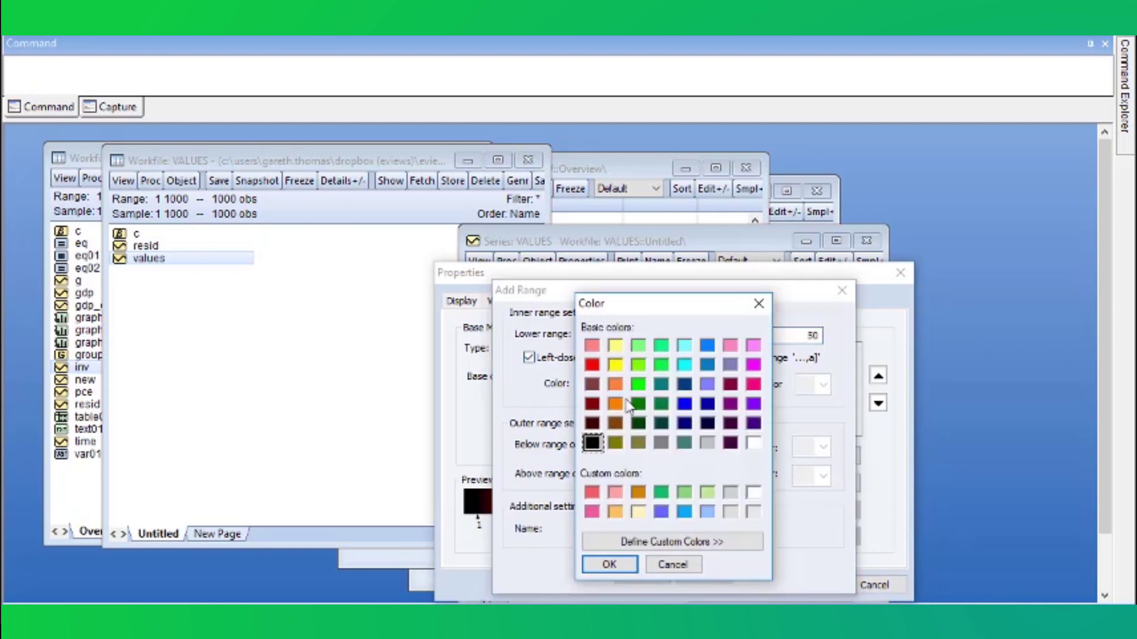
left_click(684, 403)
left_click(609, 564)
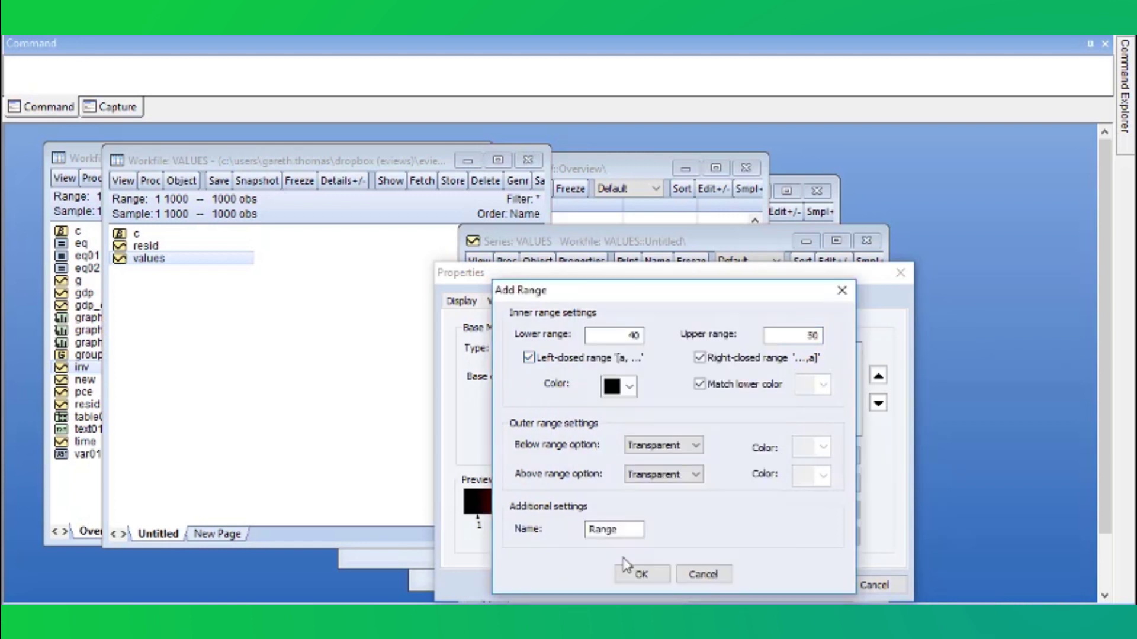
Step: Give the range a separate green upper-end color and name it 'forty to fifty'
left_click(756, 391)
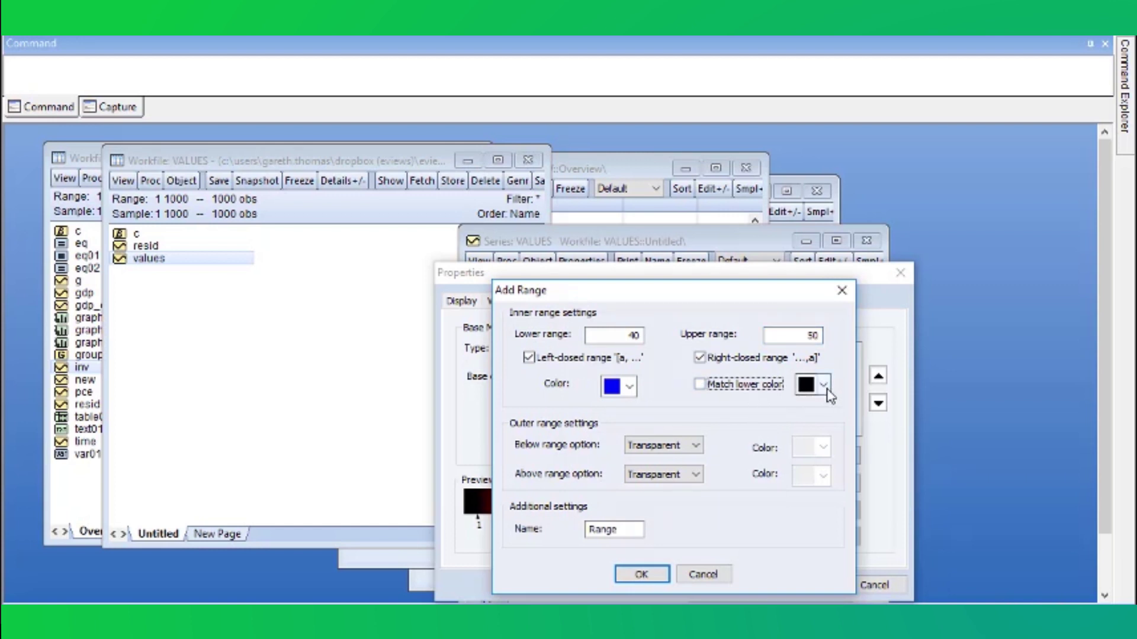
left_click(822, 386)
left_click(638, 385)
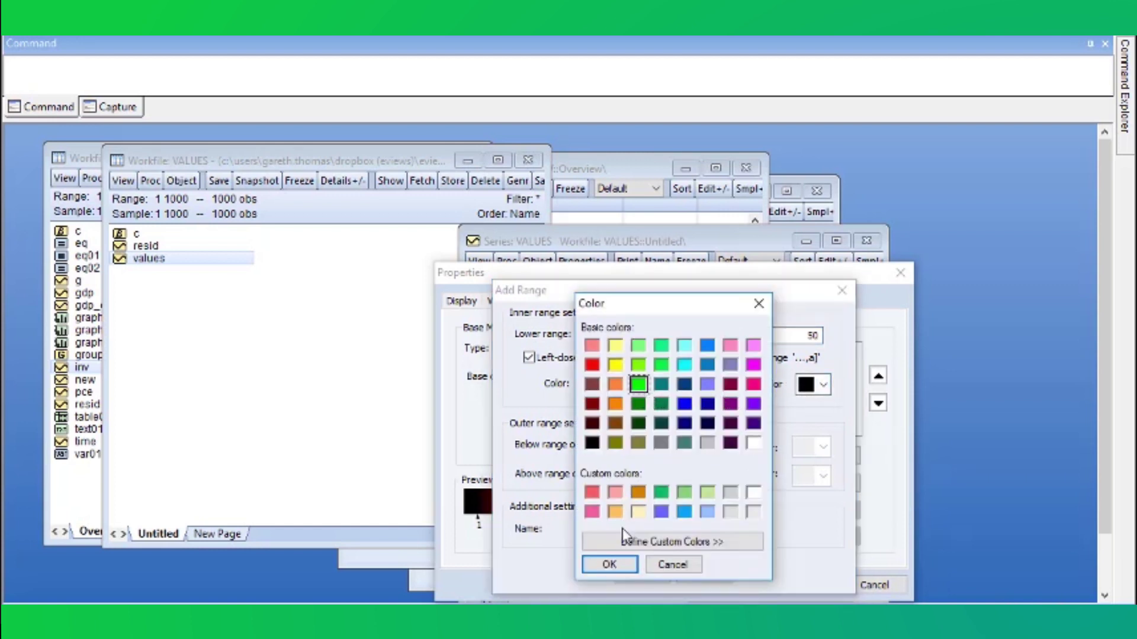
left_click(609, 564)
left_click_drag(641, 530, 567, 528)
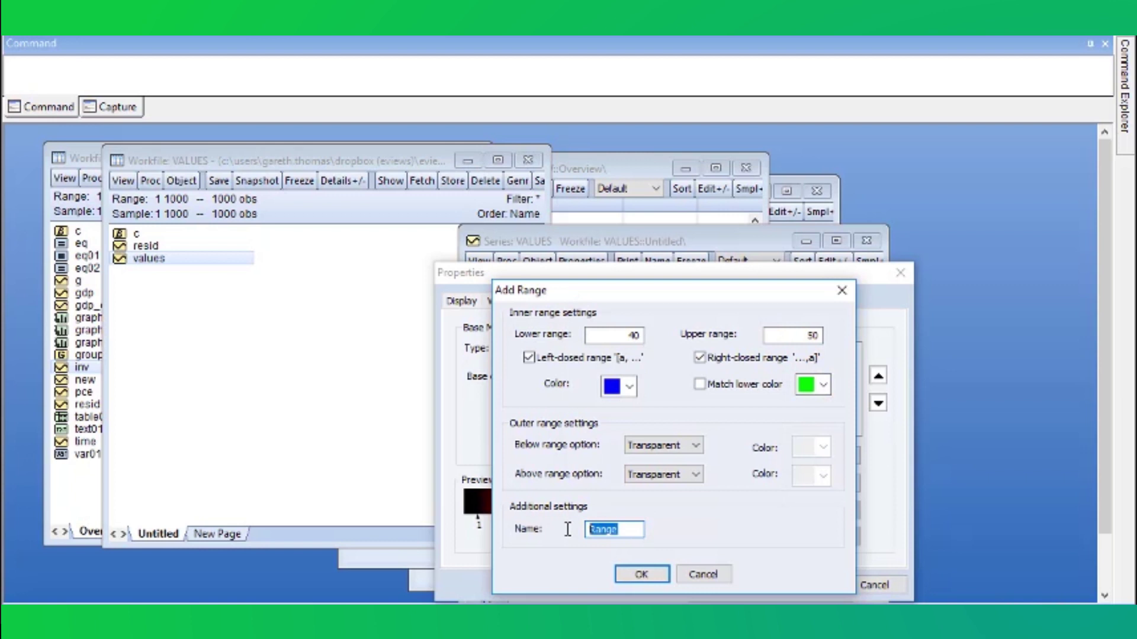
type("f")
type("orty to fifty")
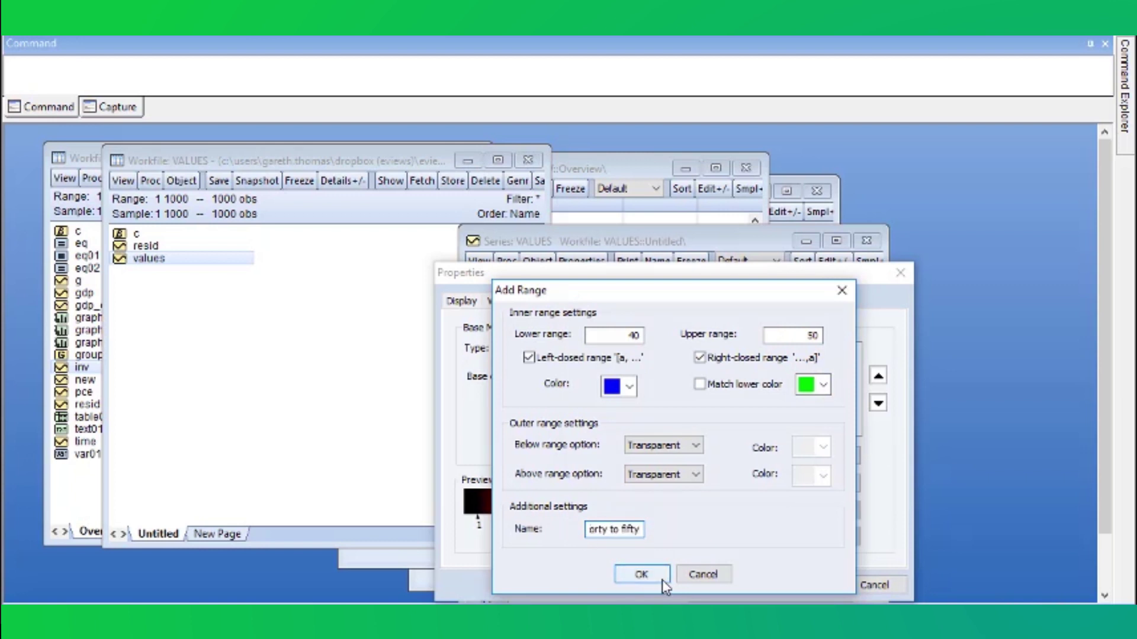
left_click(643, 576)
Step: Apply the custom color scheme, move the VALUES window up-left, and review the values
left_click(802, 586)
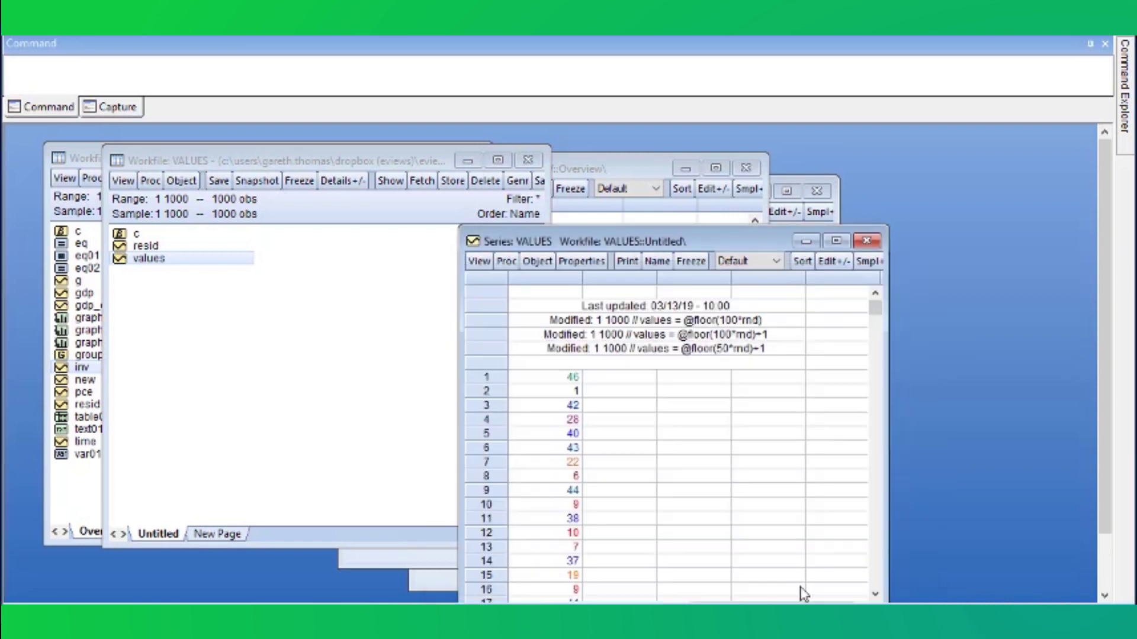
left_click_drag(654, 244, 586, 163)
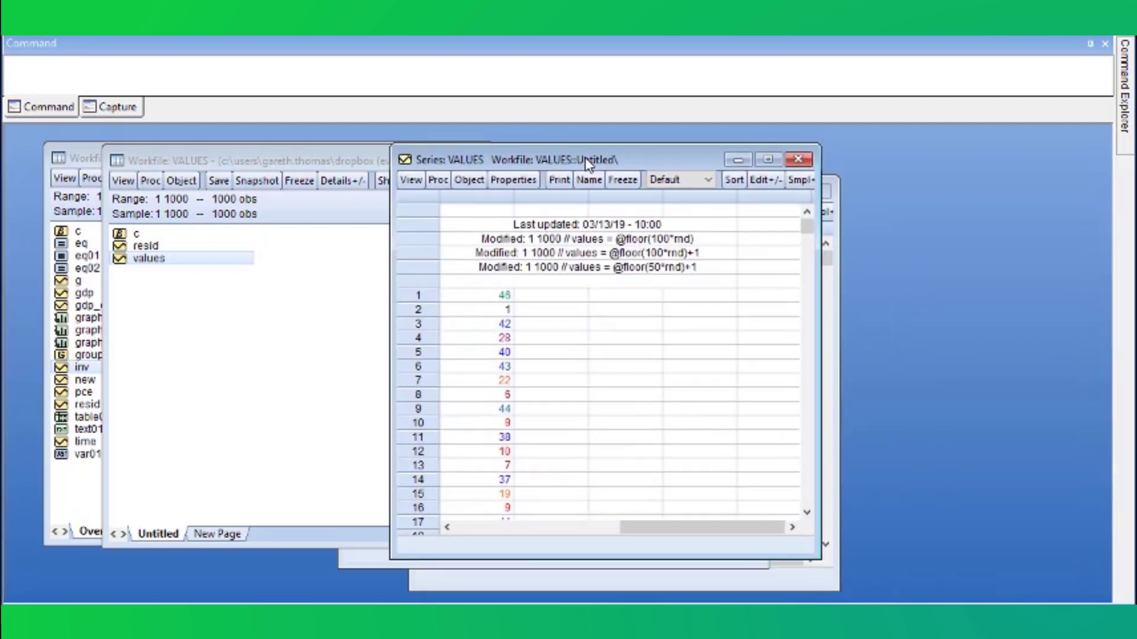
scroll(521, 328, "down", 4)
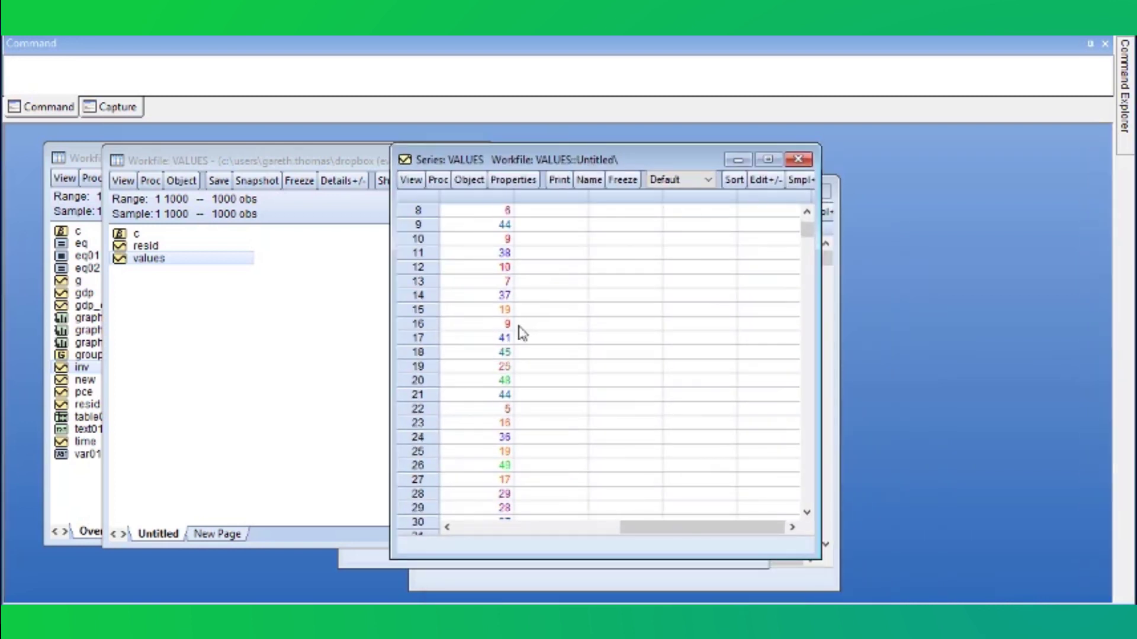
scroll(521, 333, "up", 4)
scroll(521, 333, "up", 1)
left_click(731, 181)
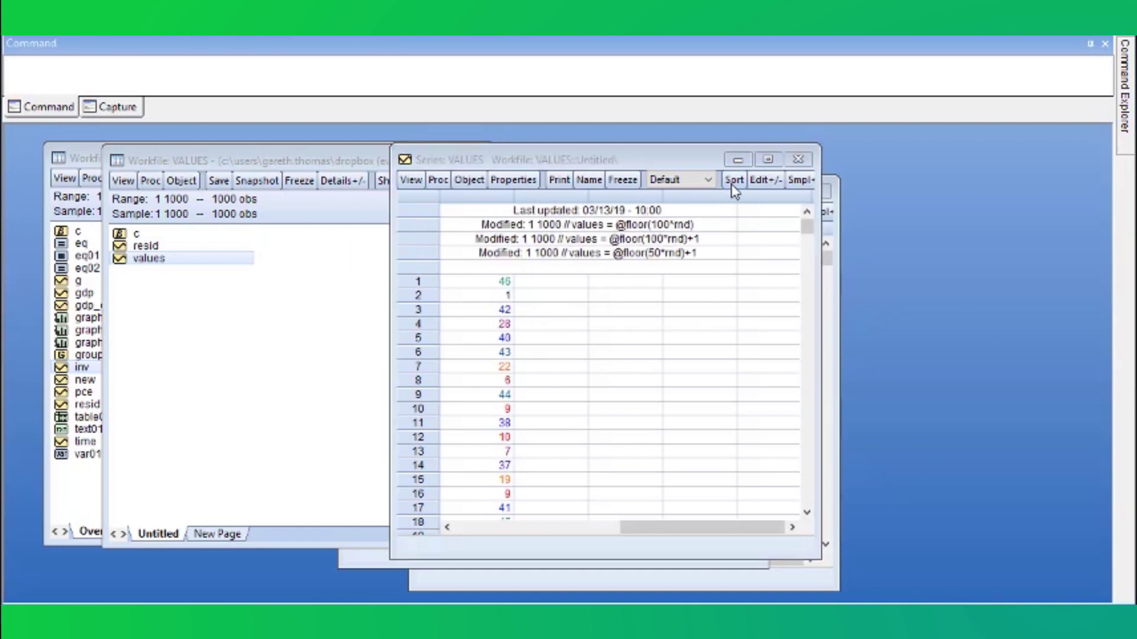